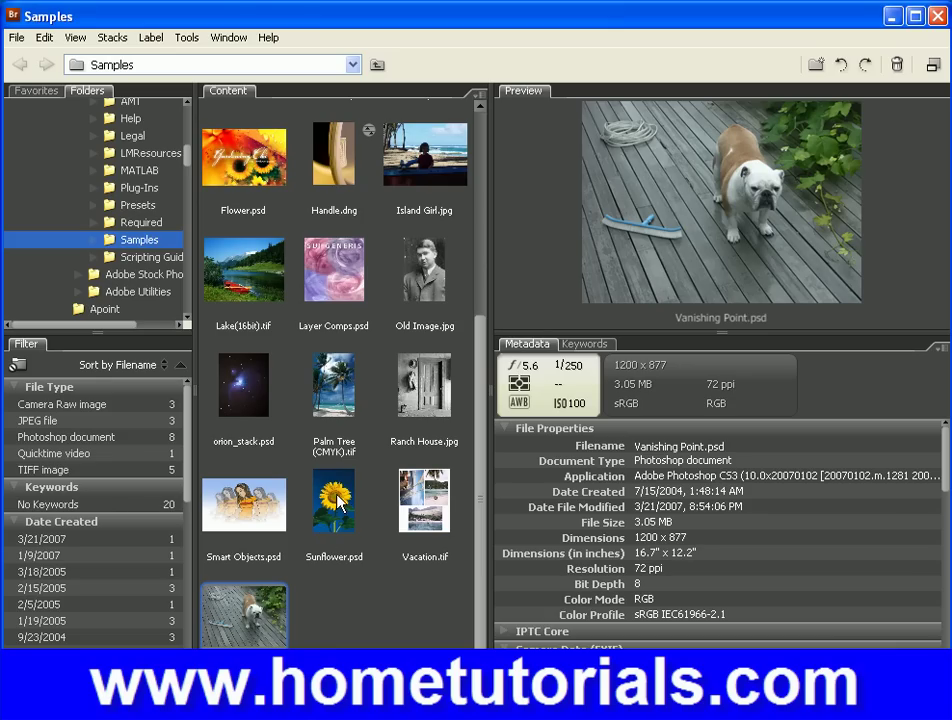
Open Sunflower.psd from the Samples folder in Photoshop and activate the Elliptical Marquee tool.
{"action": "double_click", "coordinate": [341, 505]}
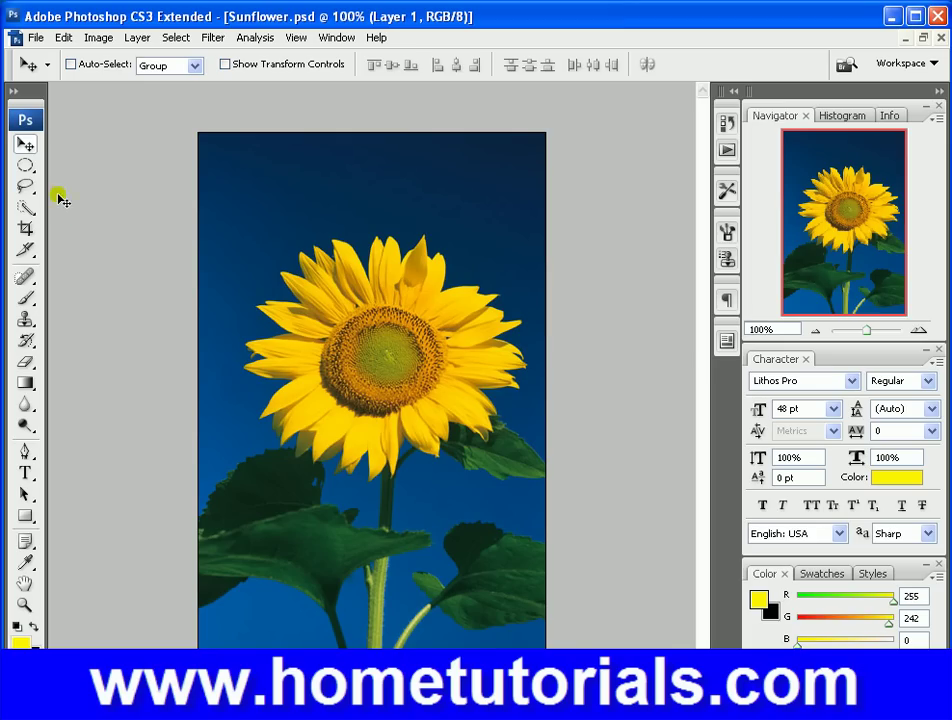
{"action": "left_click", "coordinate": [23, 167]}
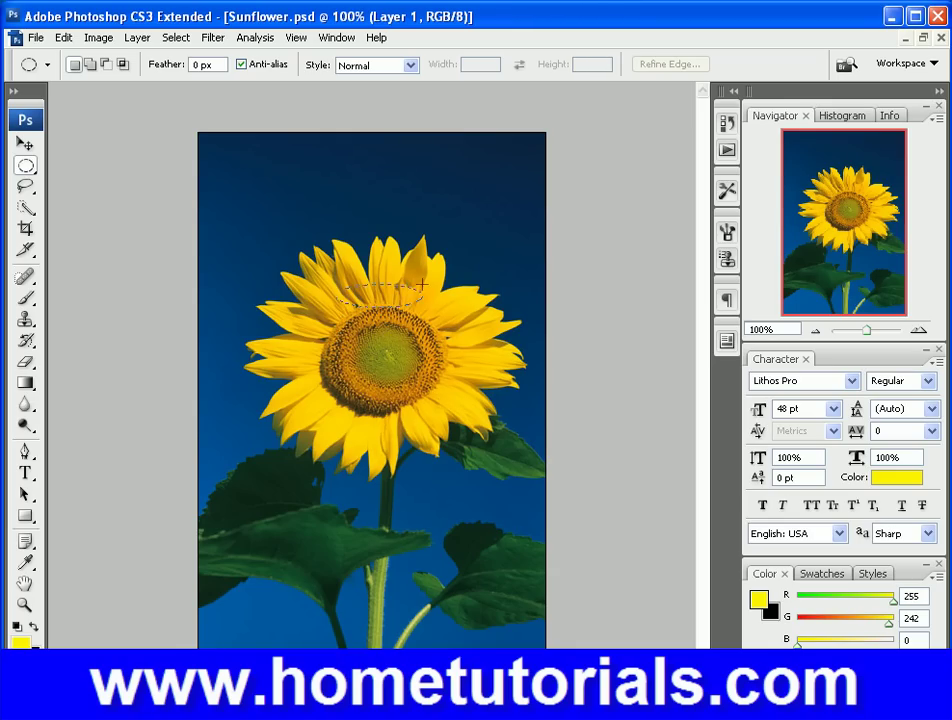
Try a small elliptical selection over the sunflower's upper petals and undo it.
{"action": "left_click_drag", "start_coordinate": [414, 258], "coordinate": [336, 304]}
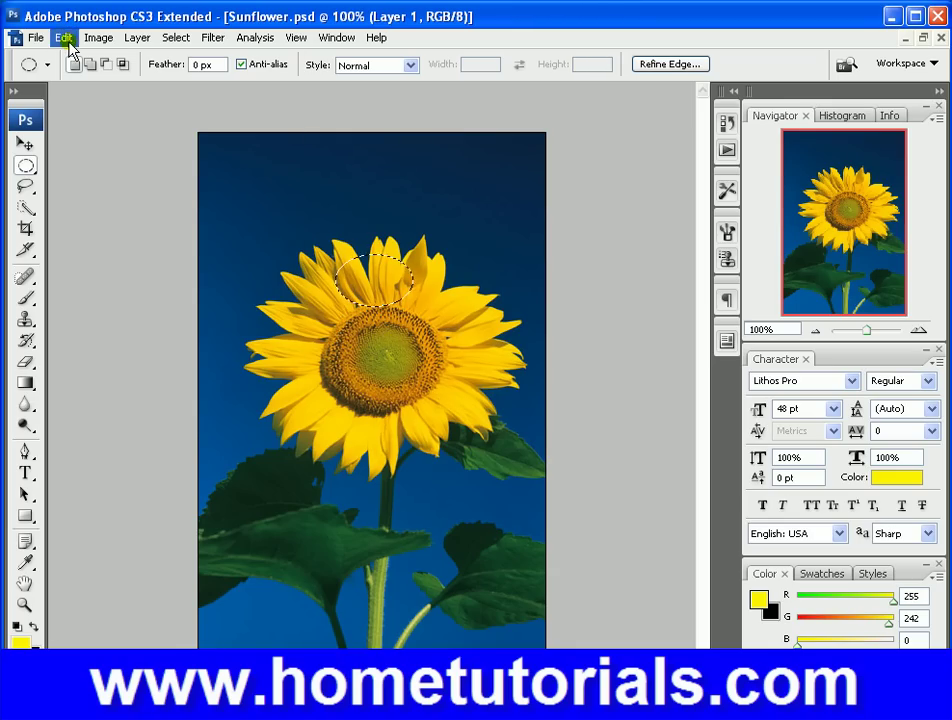
{"action": "left_click", "coordinate": [68, 41]}
{"action": "left_click", "coordinate": [100, 58]}
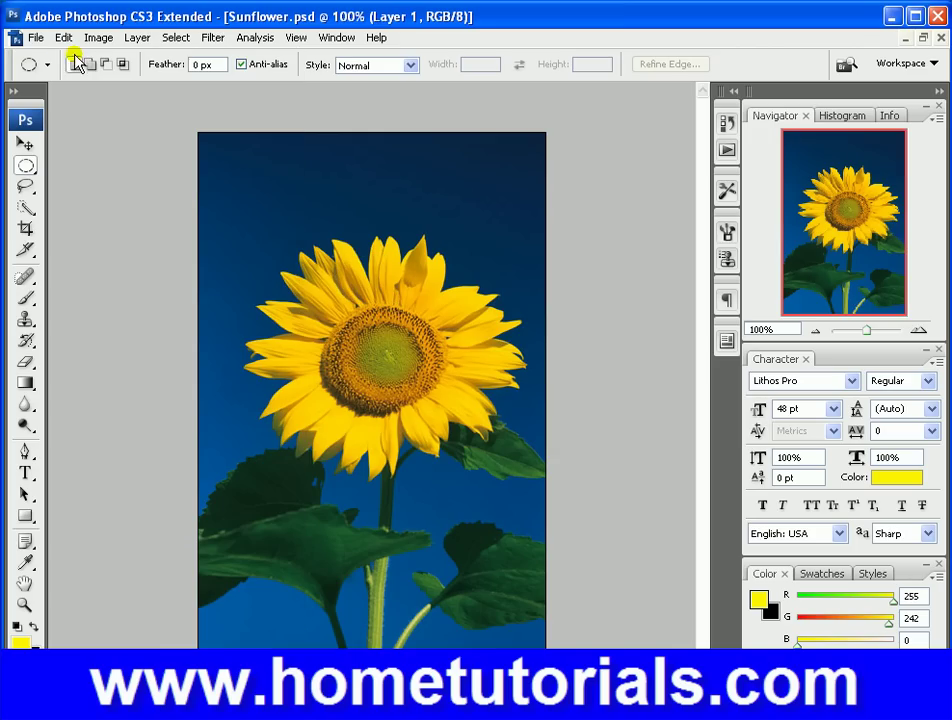
{"action": "left_click", "coordinate": [27, 174]}
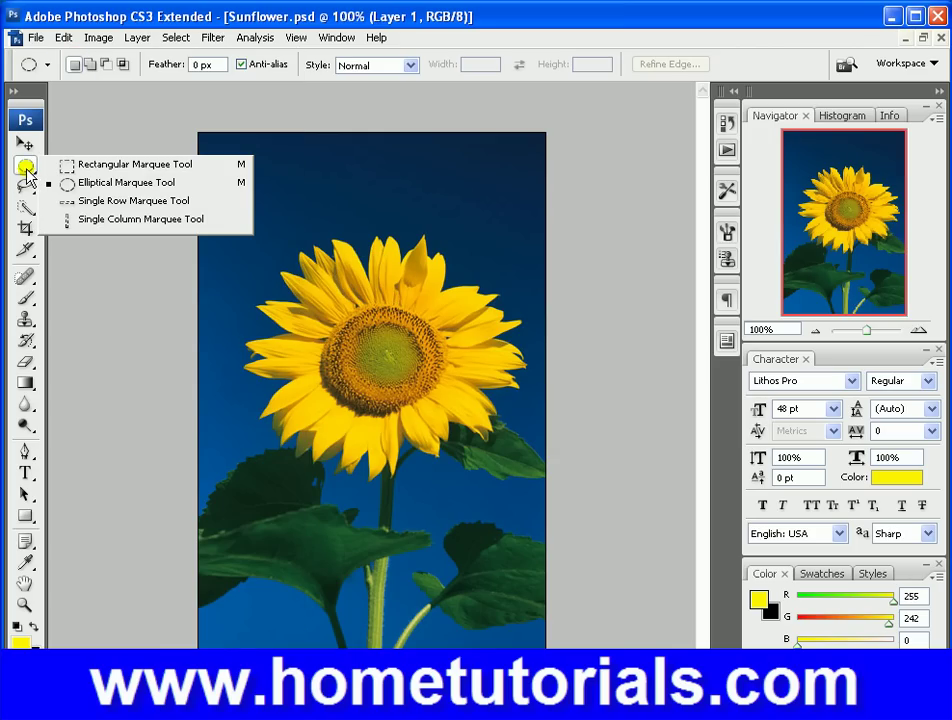
{"action": "left_click", "coordinate": [297, 181]}
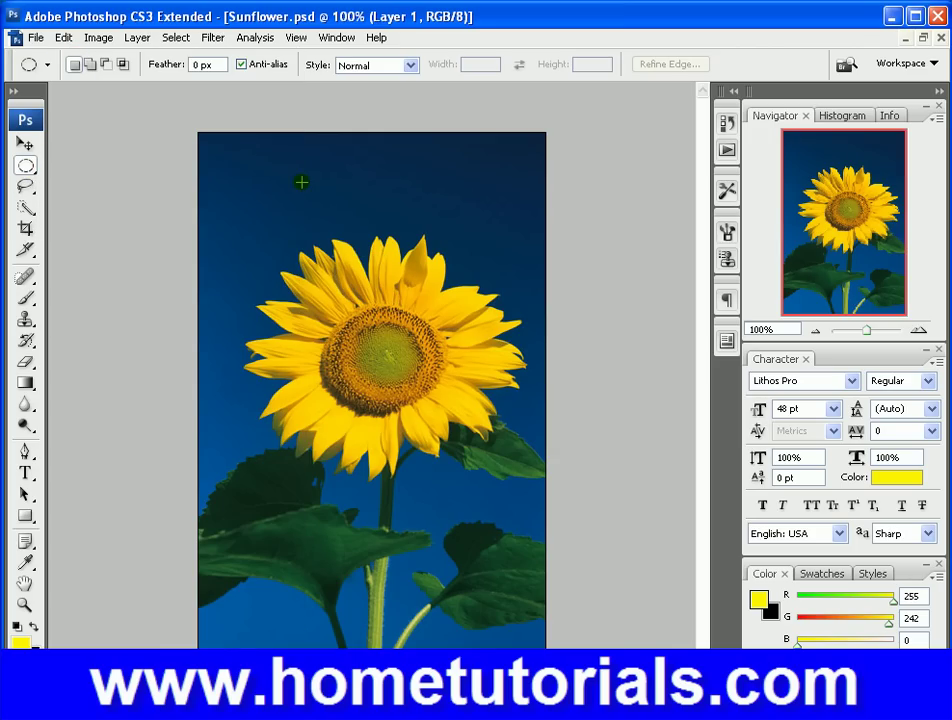
Try a large elliptical selection over the flower head and a small one in the sky above it, undoing each.
{"action": "left_click_drag", "start_coordinate": [262, 184], "coordinate": [466, 409]}
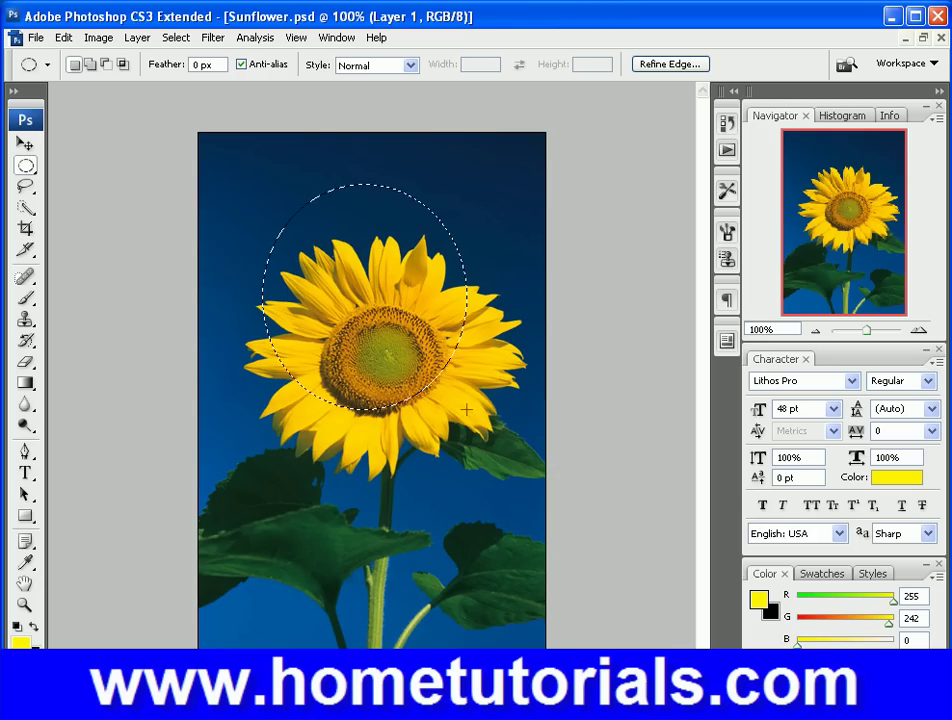
{"action": "left_click", "coordinate": [65, 37]}
{"action": "left_click", "coordinate": [85, 59]}
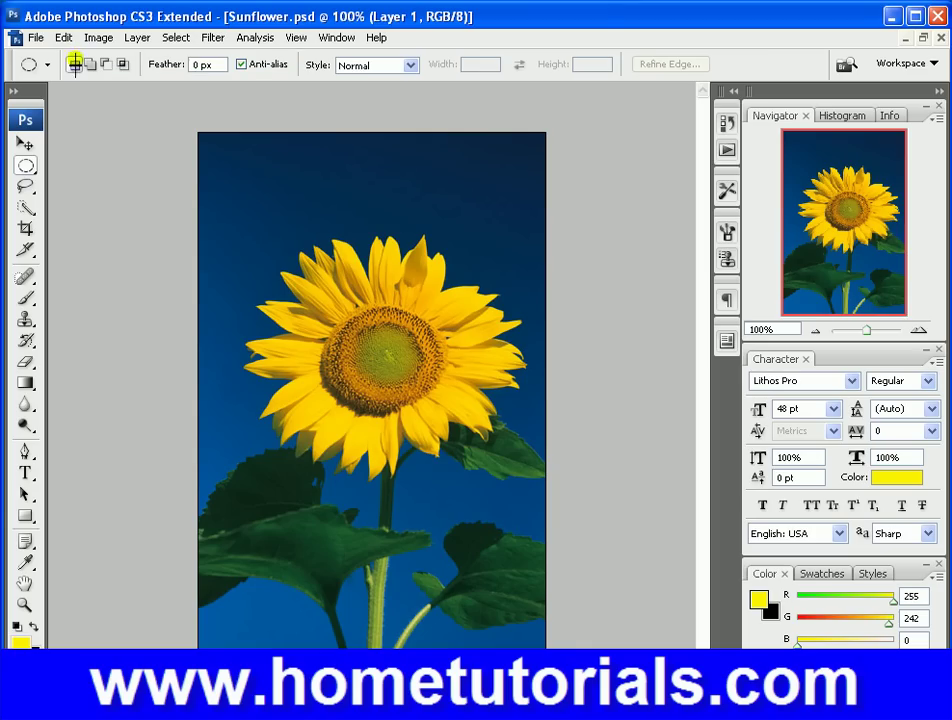
{"action": "left_click_drag", "start_coordinate": [275, 208], "coordinate": [326, 248]}
{"action": "left_click", "coordinate": [92, 38]}
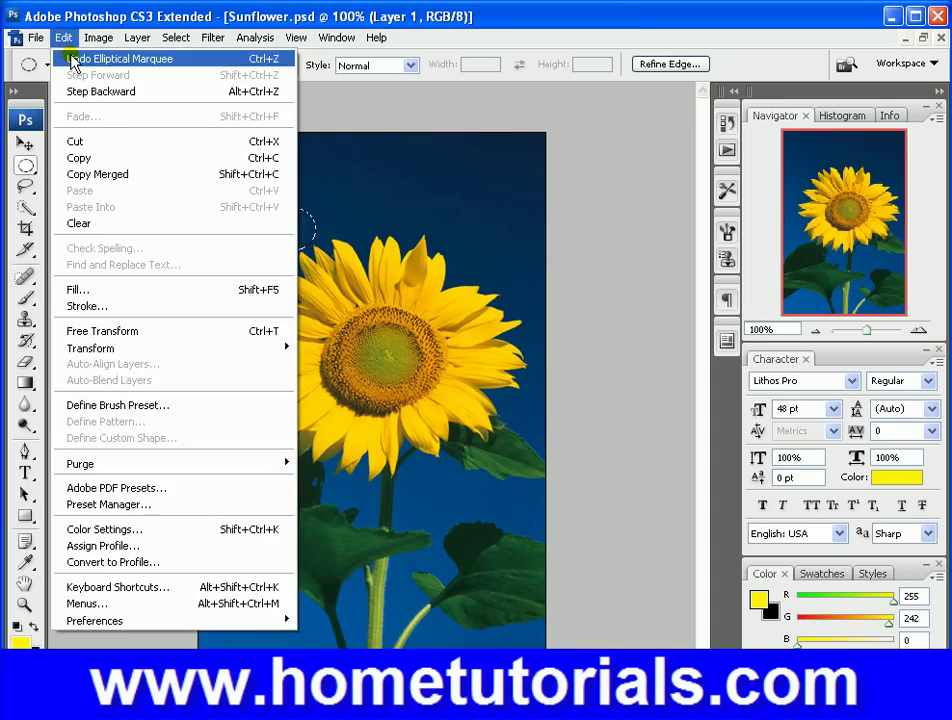
{"action": "left_click", "coordinate": [70, 57]}
Try two rectangular marquee selections, one over part of the flower head and one around nearly all of it, undoing each.
{"action": "left_click_drag", "start_coordinate": [29, 168], "coordinate": [80, 164]}
{"action": "left_click_drag", "start_coordinate": [274, 182], "coordinate": [410, 361]}
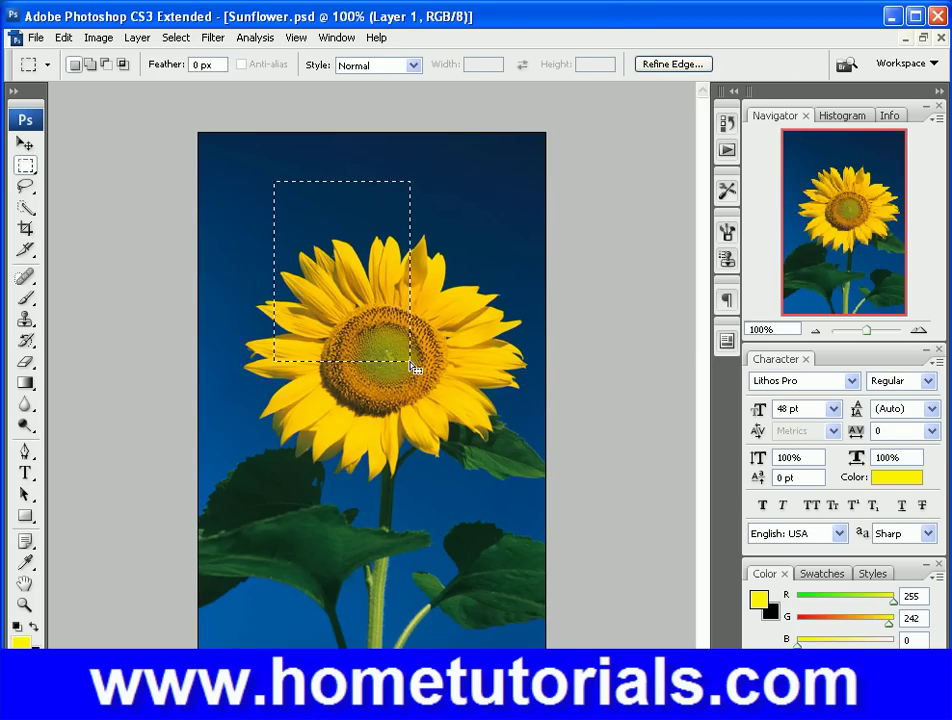
{"action": "left_click", "coordinate": [63, 37]}
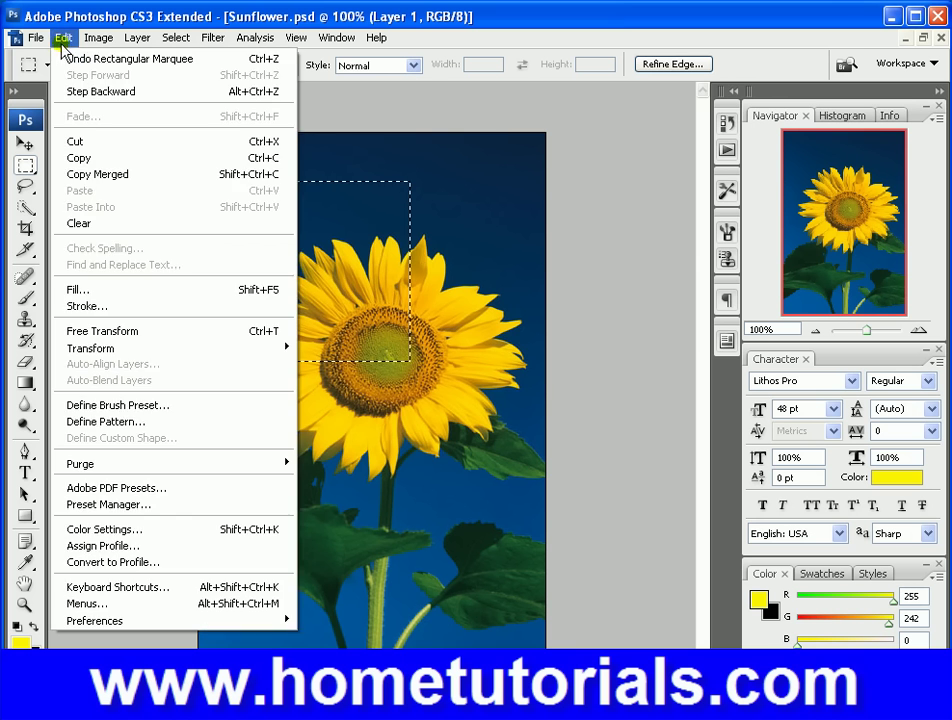
{"action": "left_click", "coordinate": [64, 57]}
{"action": "left_click_drag", "start_coordinate": [247, 203], "coordinate": [509, 463]}
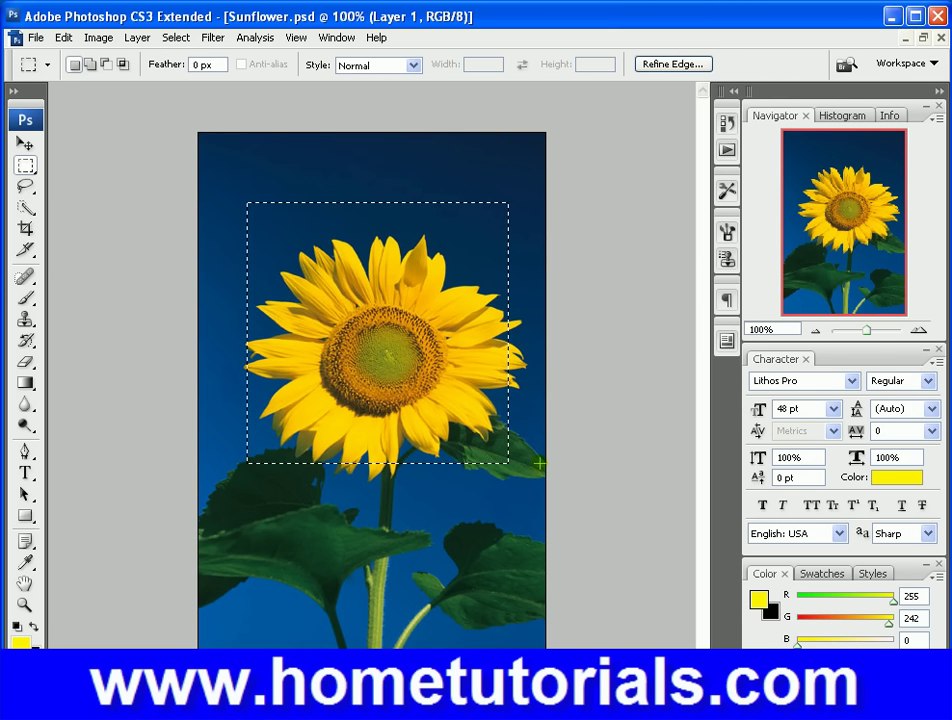
{"action": "left_click", "coordinate": [64, 37]}
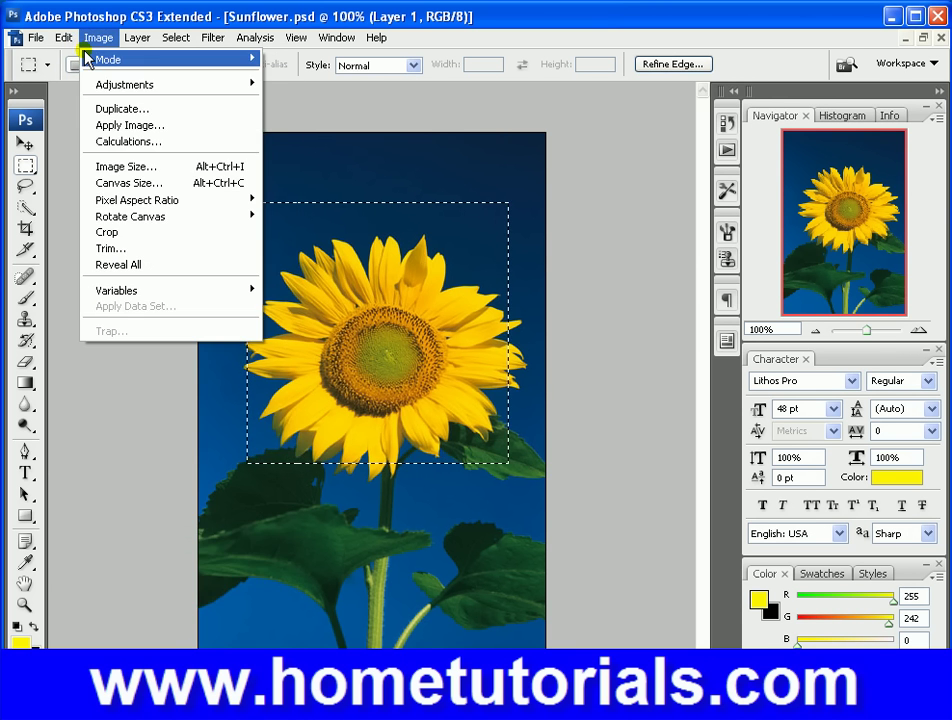
{"action": "left_click", "coordinate": [73, 58]}
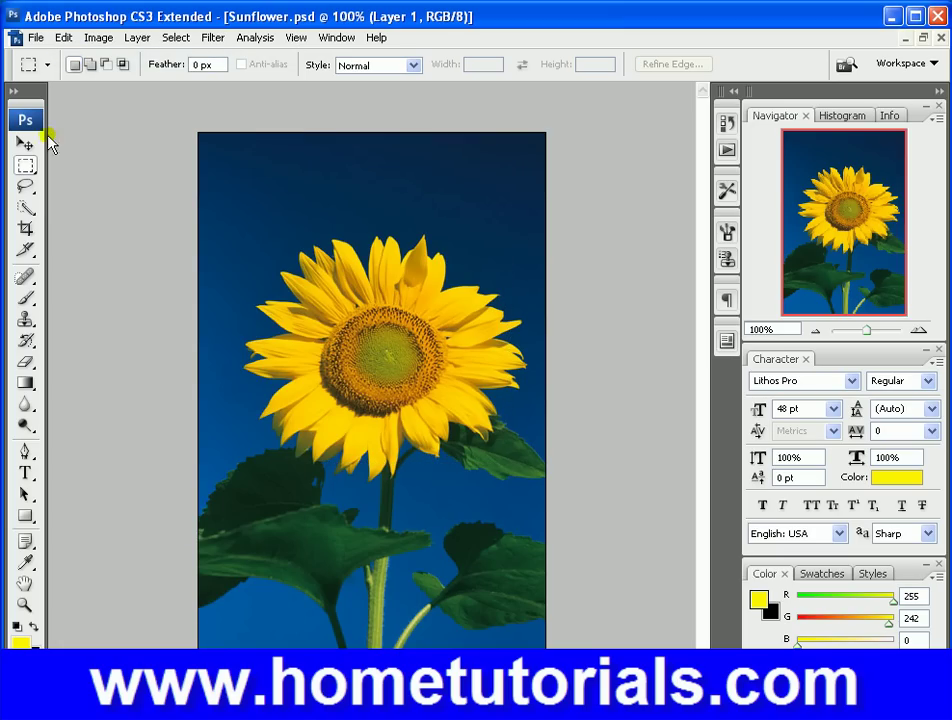
Make a circular selection with the Elliptical Marquee tool and align it over the sunflower's seed disk.
{"action": "left_click", "coordinate": [25, 165]}
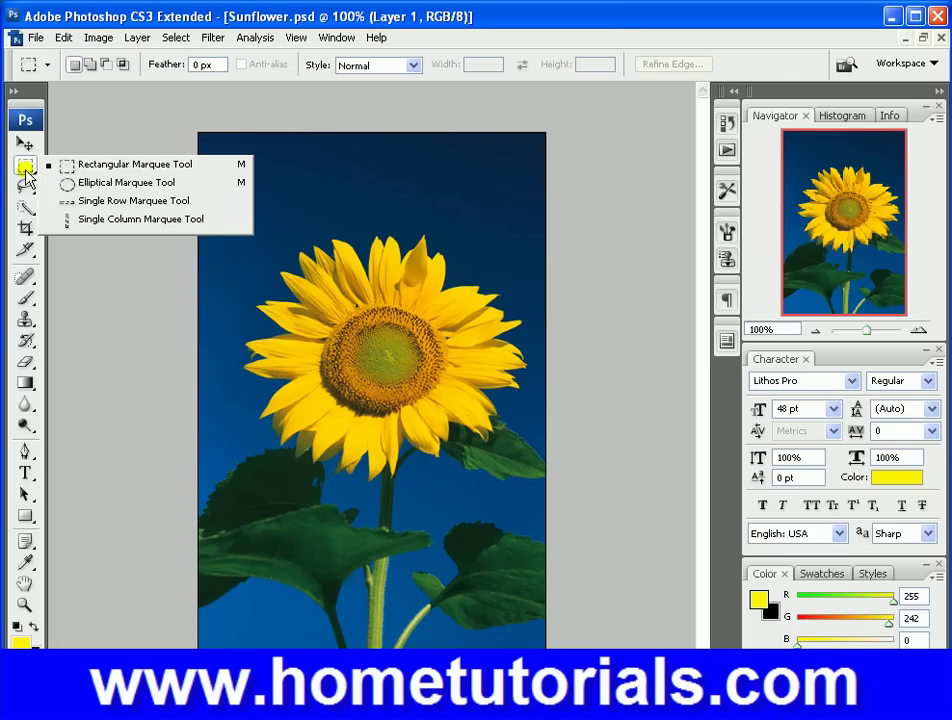
{"action": "left_click", "coordinate": [99, 184]}
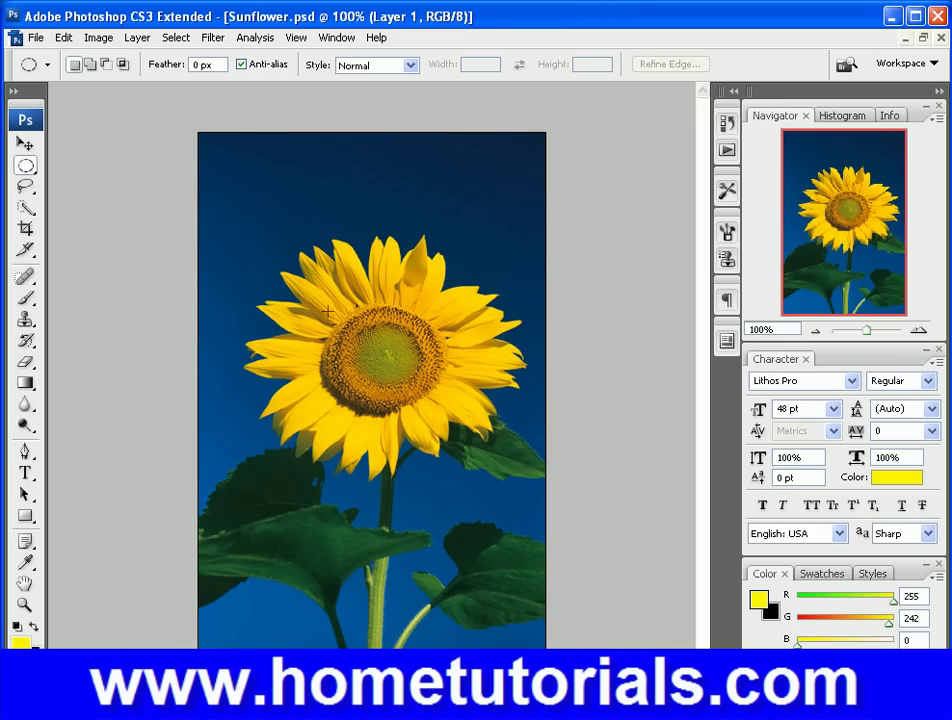
{"action": "left_click_drag", "start_coordinate": [380, 312], "coordinate": [548, 423]}
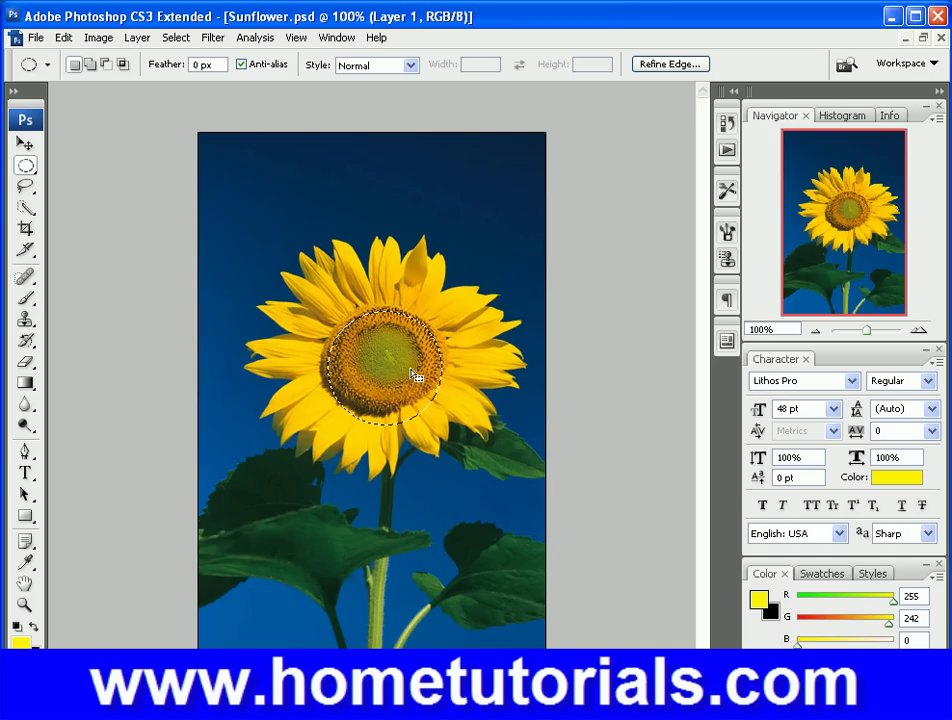
{"action": "left_click_drag", "start_coordinate": [410, 373], "coordinate": [407, 365]}
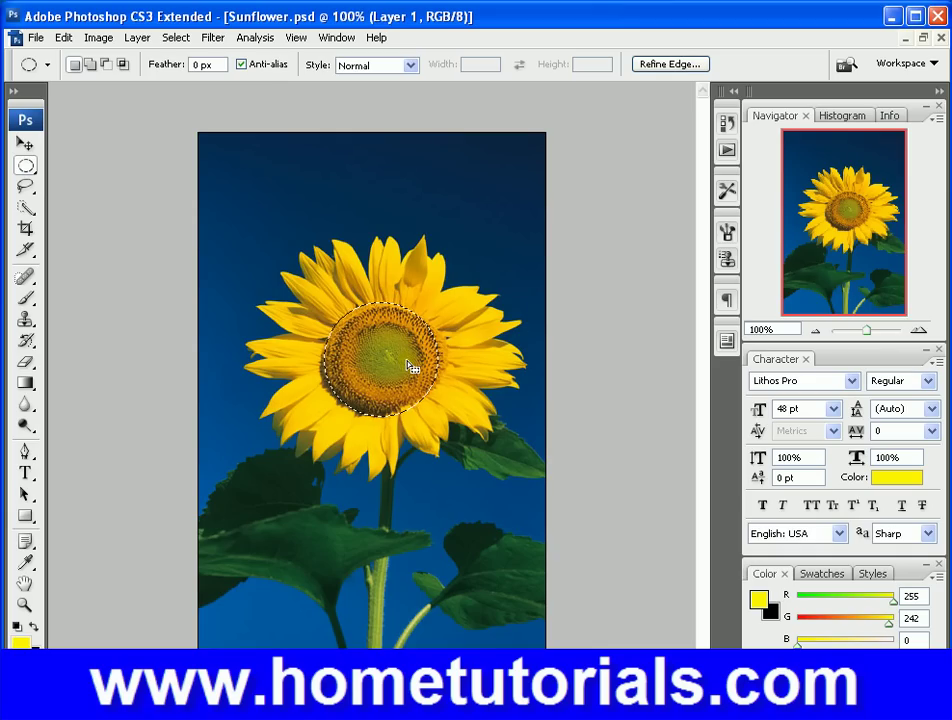
Start Replace Color on the selected seed disk and sample the olive green of its inner centre as the color to replace.
{"action": "left_click", "coordinate": [29, 604]}
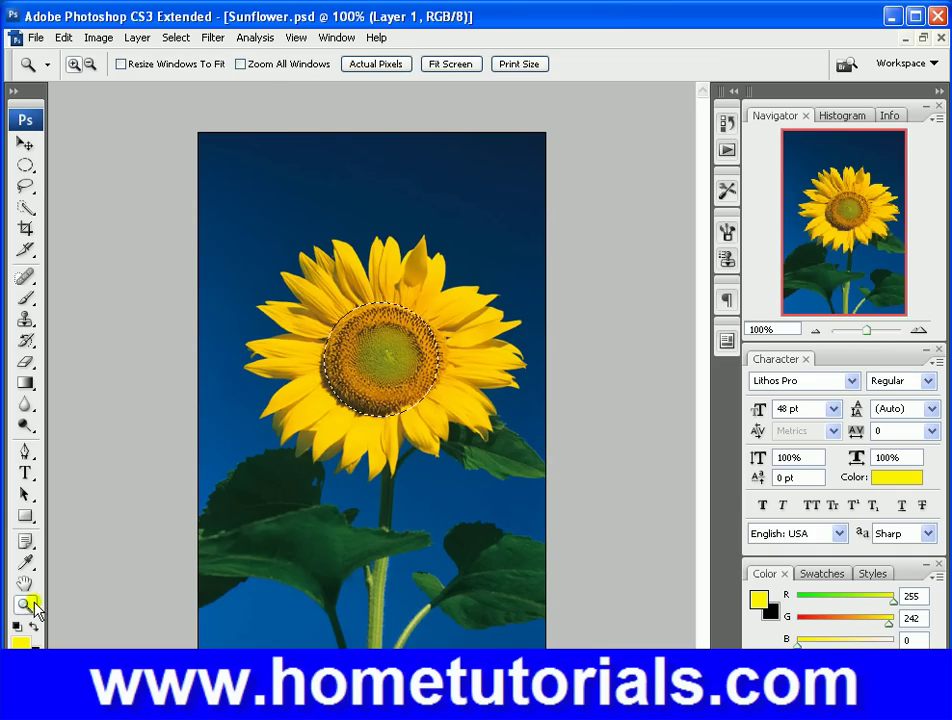
{"action": "left_click", "coordinate": [380, 369]}
{"action": "left_click", "coordinate": [380, 369]}
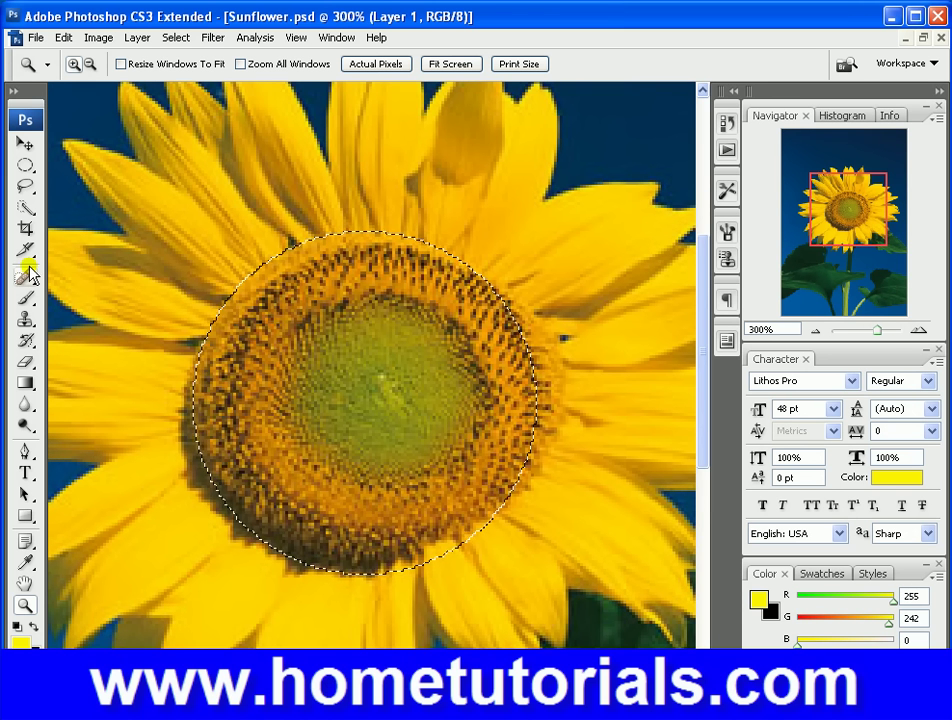
{"action": "left_click", "coordinate": [98, 37]}
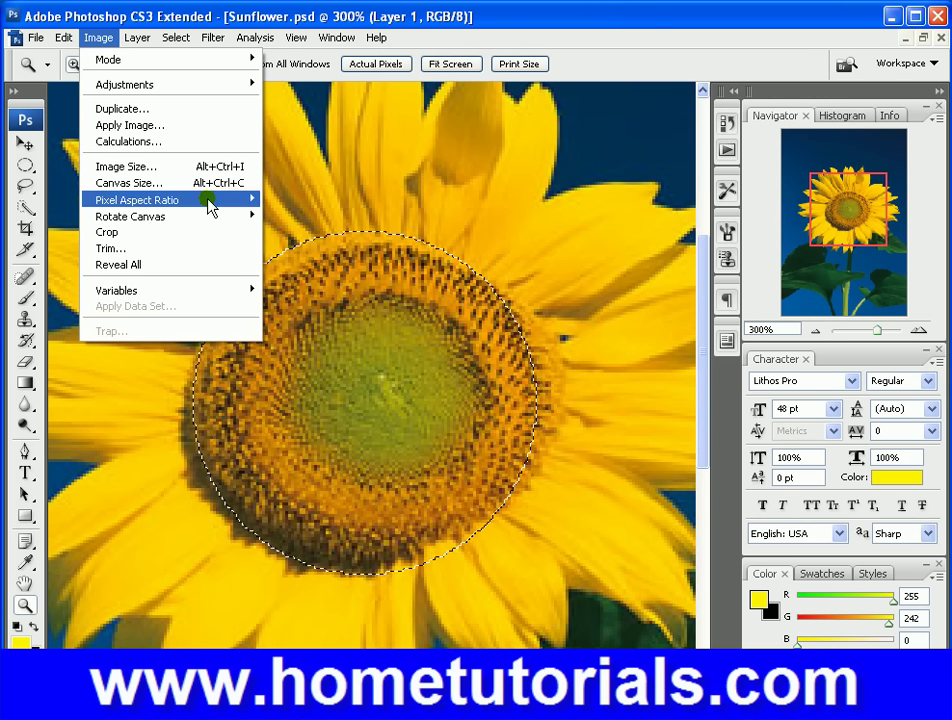
{"action": "left_click", "coordinate": [188, 144]}
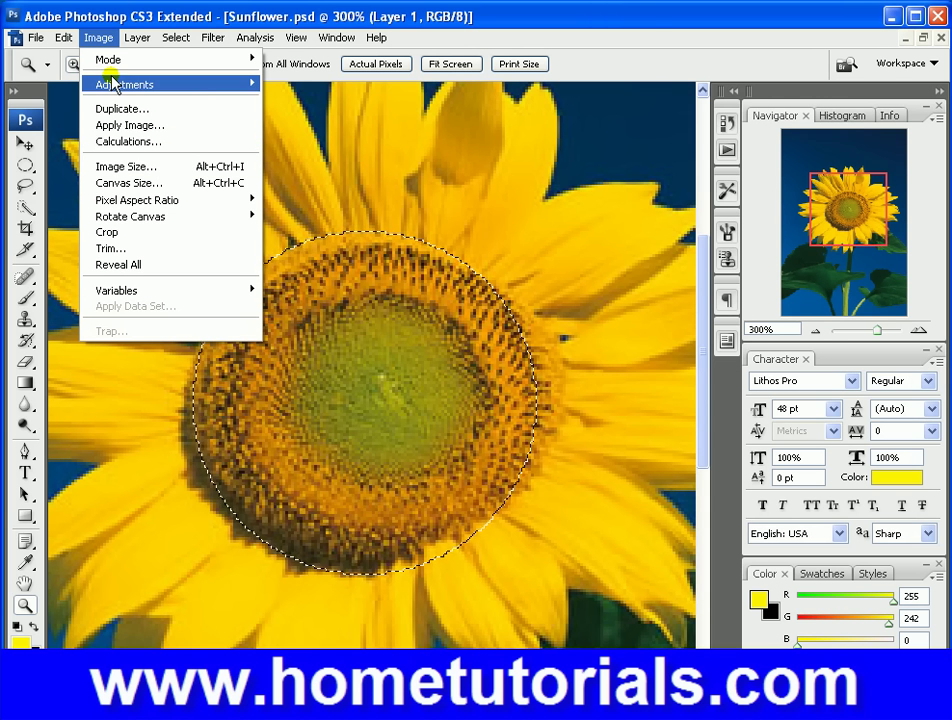
{"action": "mouse_move", "coordinate": [113, 85]}
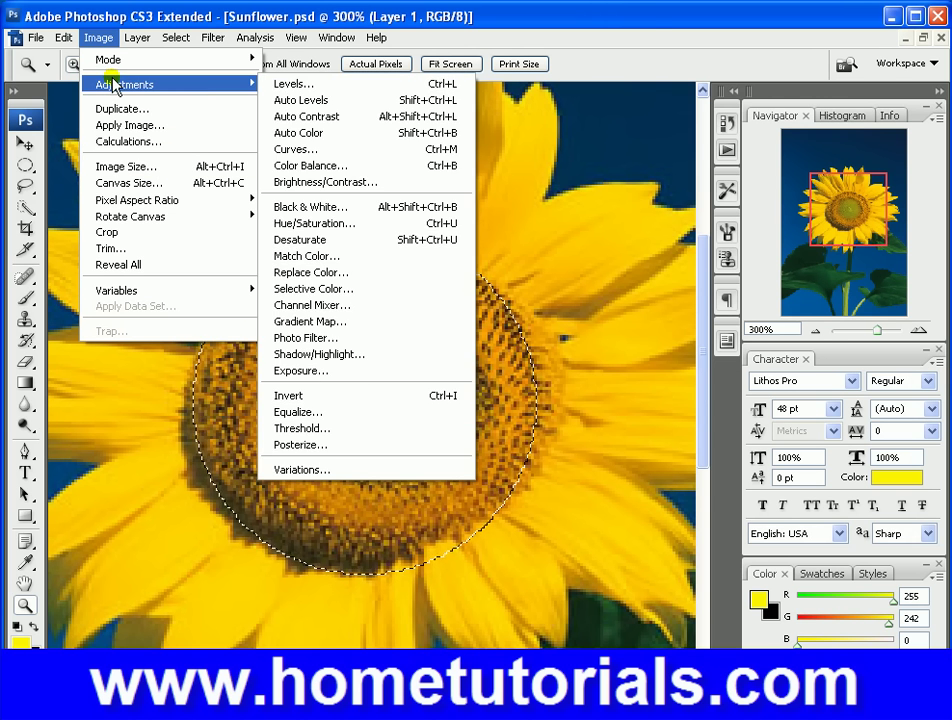
{"action": "left_click", "coordinate": [340, 272]}
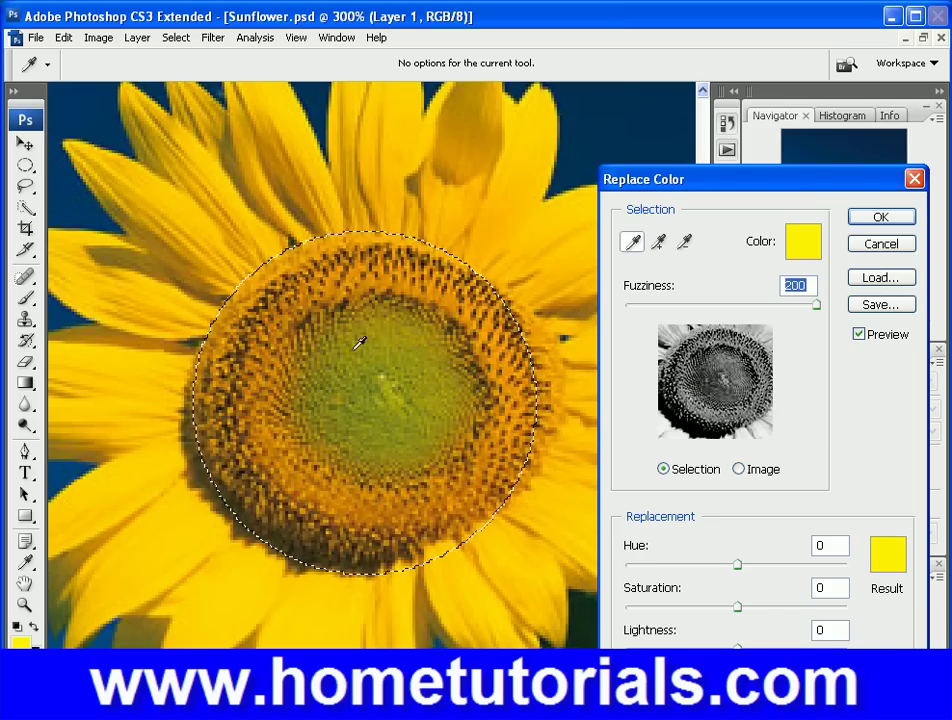
{"action": "left_click", "coordinate": [704, 337]}
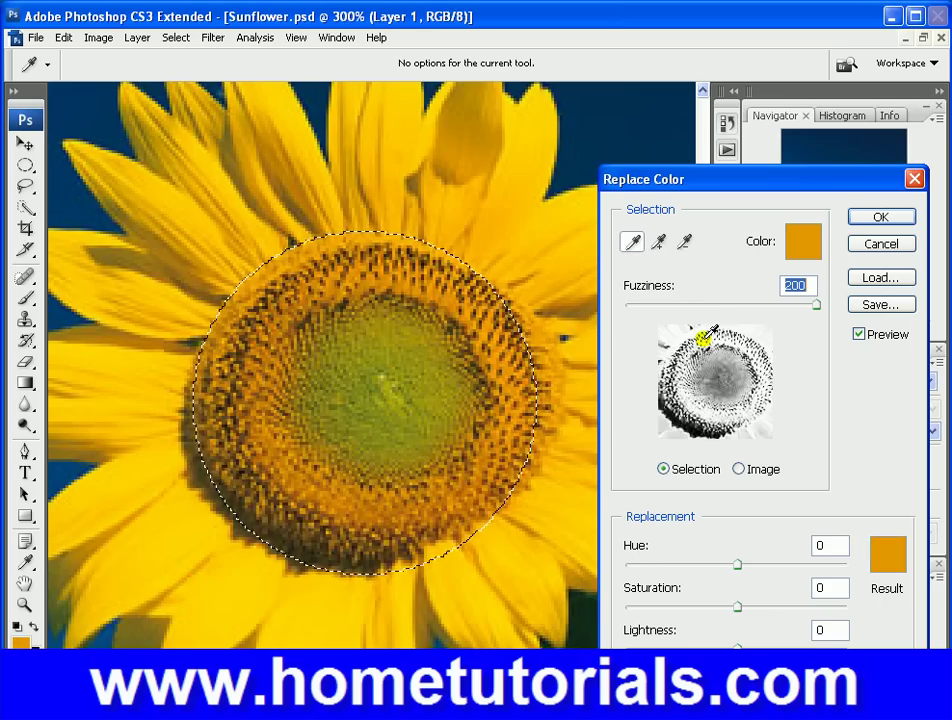
{"action": "left_click", "coordinate": [675, 381]}
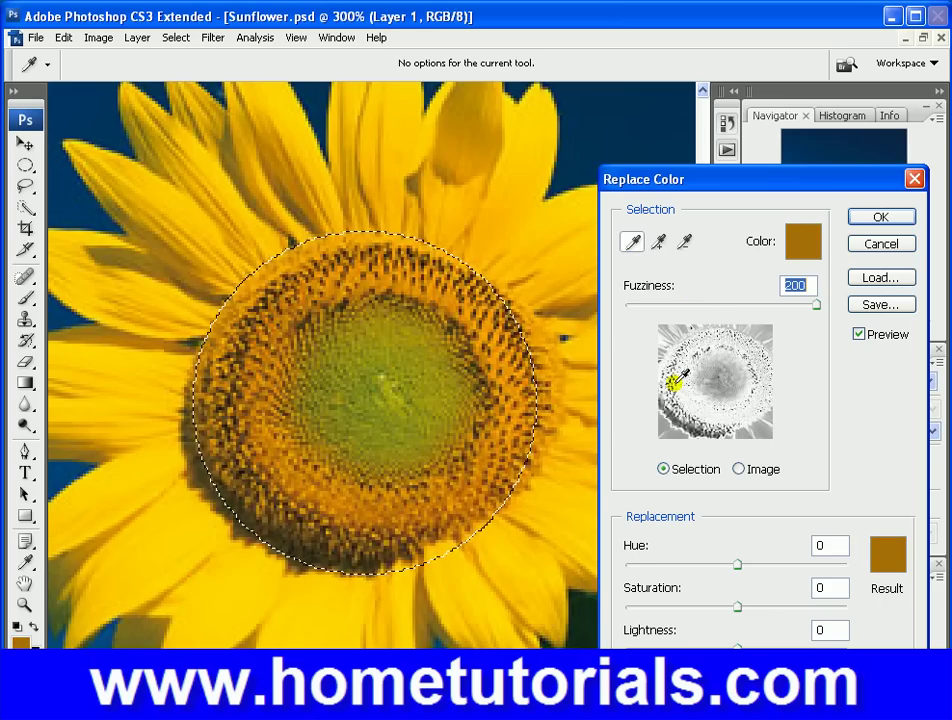
{"action": "left_click", "coordinate": [733, 376]}
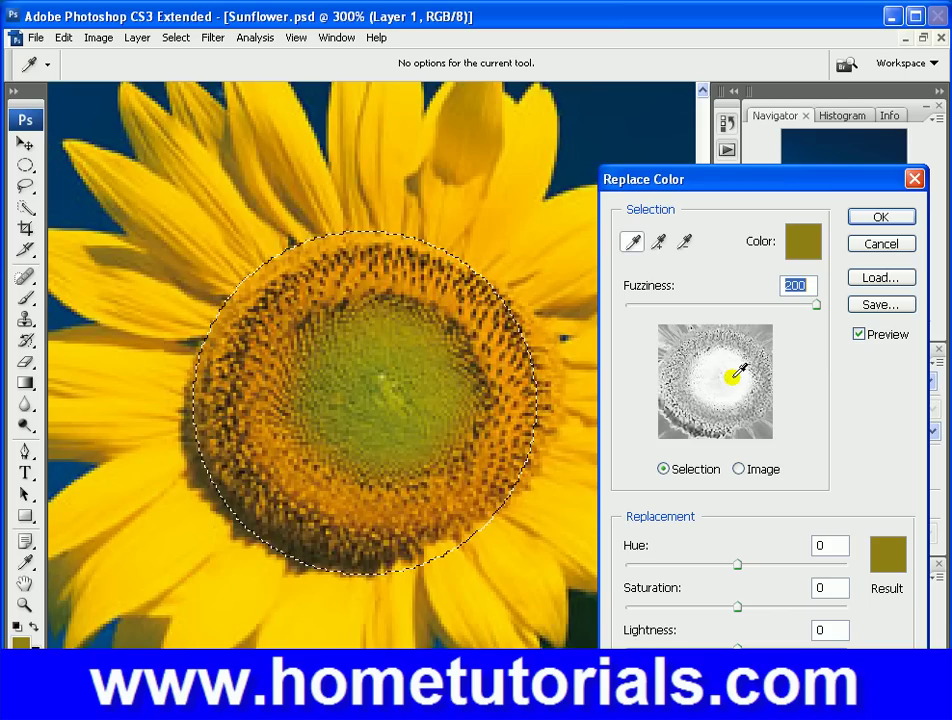
Set the Replace Color fuzziness to 80 to limit the color range mainly to the green inner centre.
{"action": "left_click", "coordinate": [752, 305]}
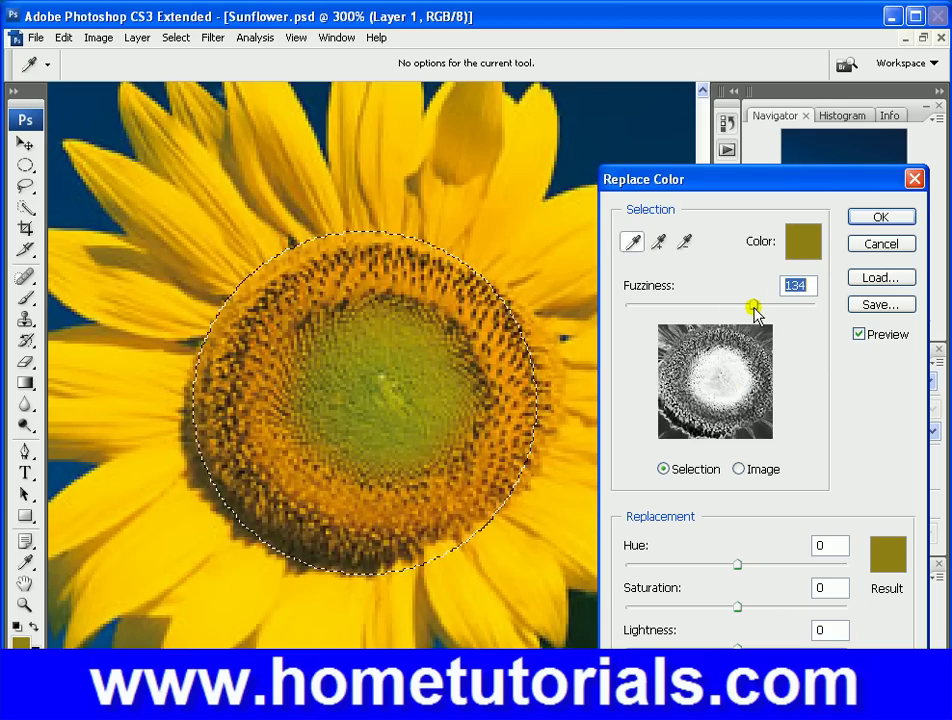
{"action": "left_click", "coordinate": [730, 306]}
{"action": "left_click", "coordinate": [705, 306]}
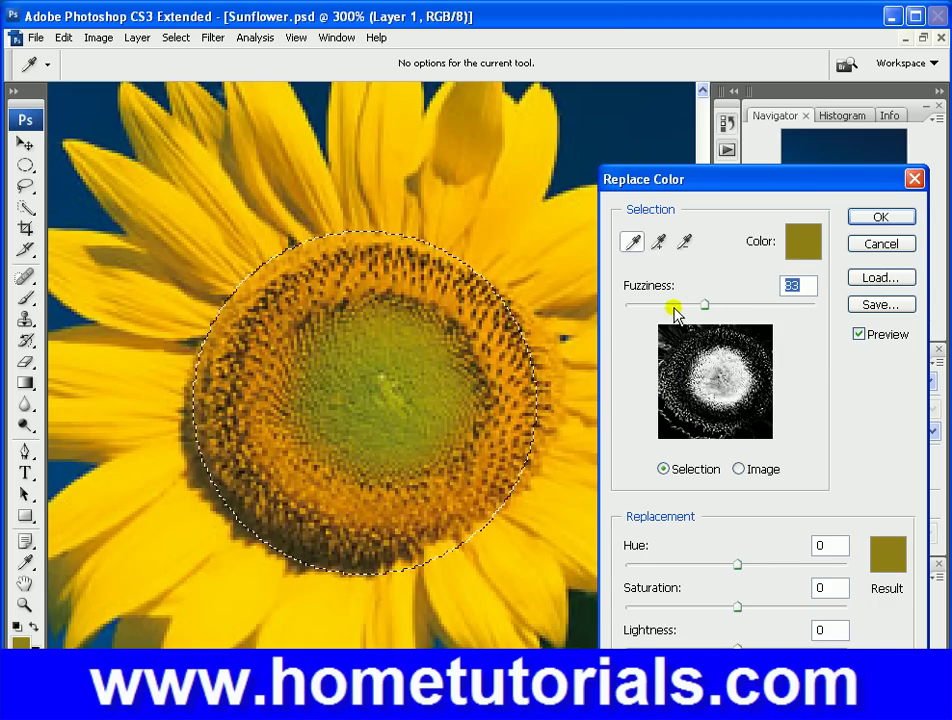
{"action": "left_click", "coordinate": [673, 307]}
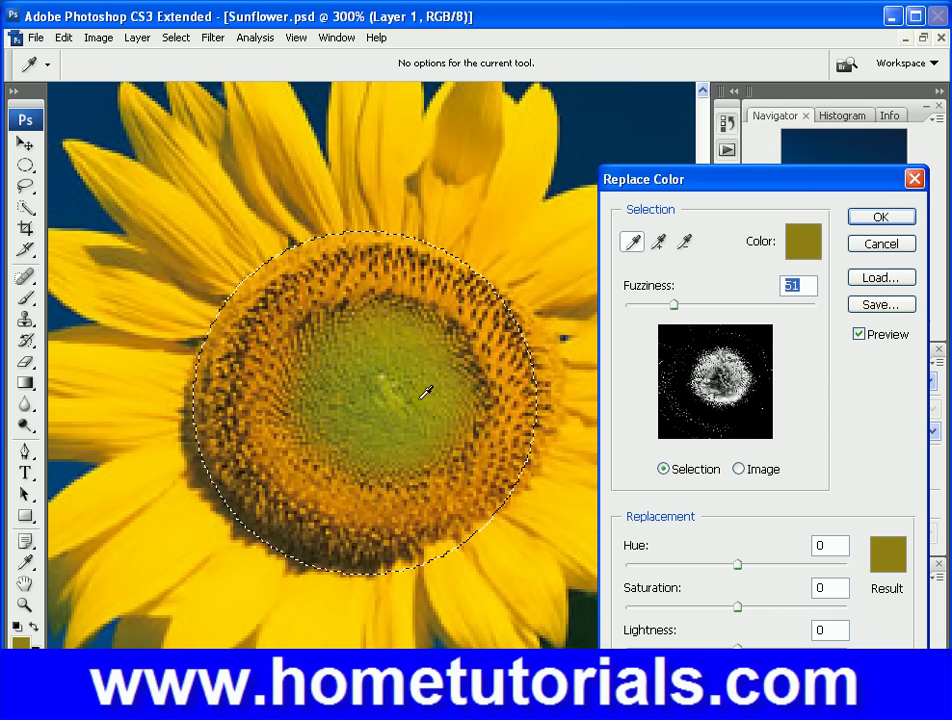
{"action": "left_click", "coordinate": [690, 305]}
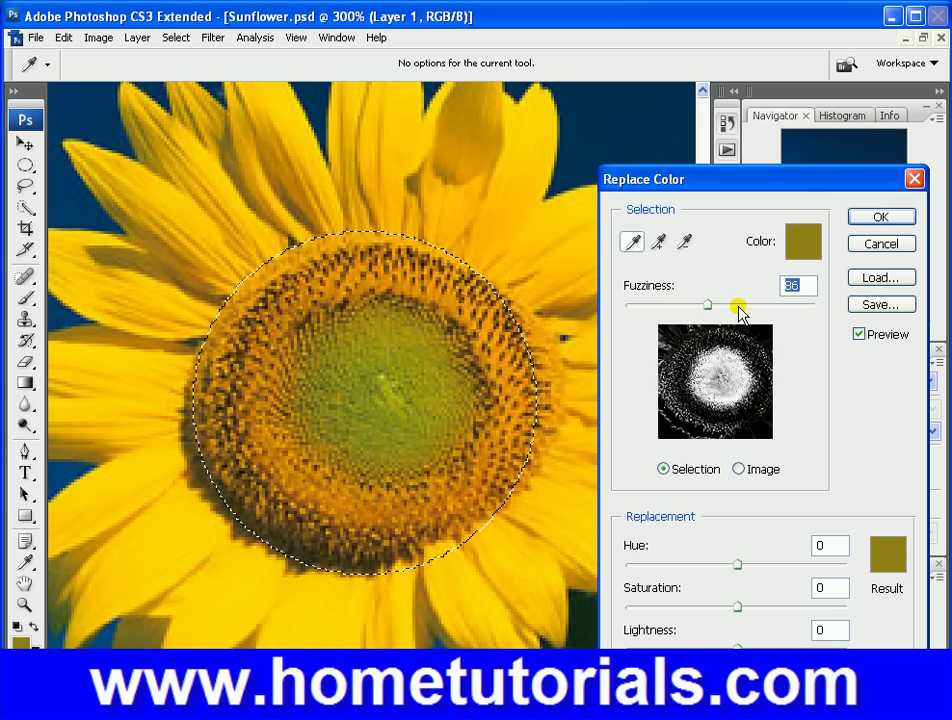
{"action": "left_click", "coordinate": [738, 310]}
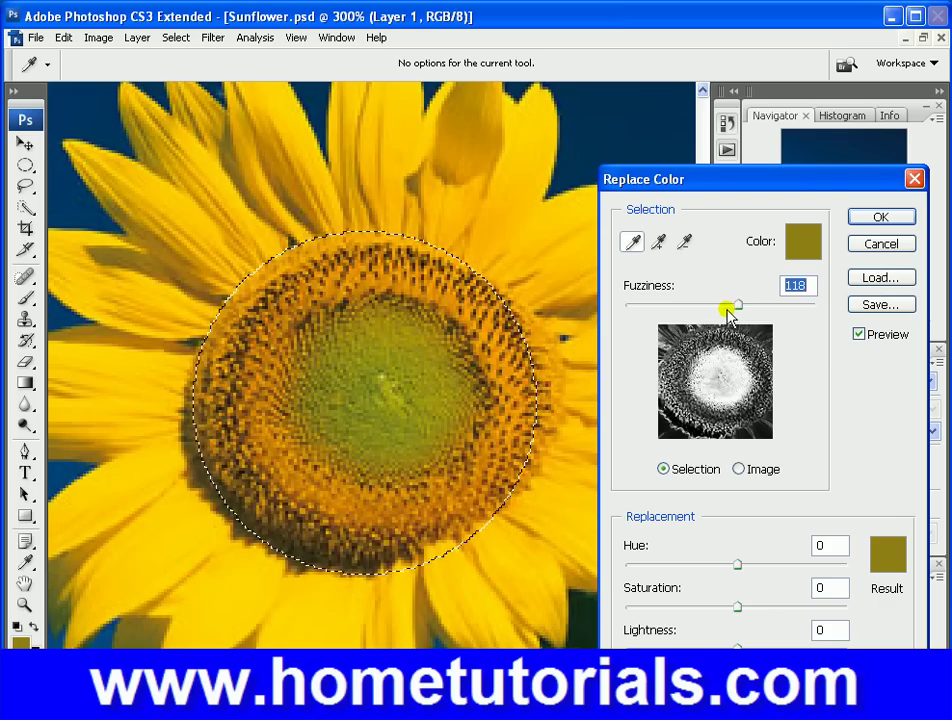
{"action": "left_click", "coordinate": [703, 305]}
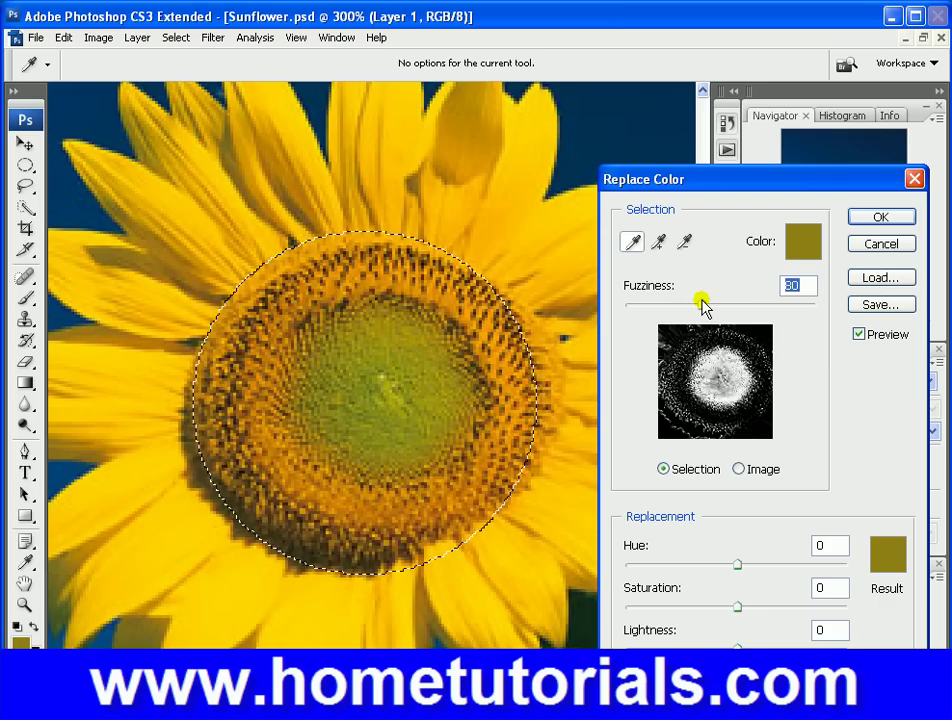
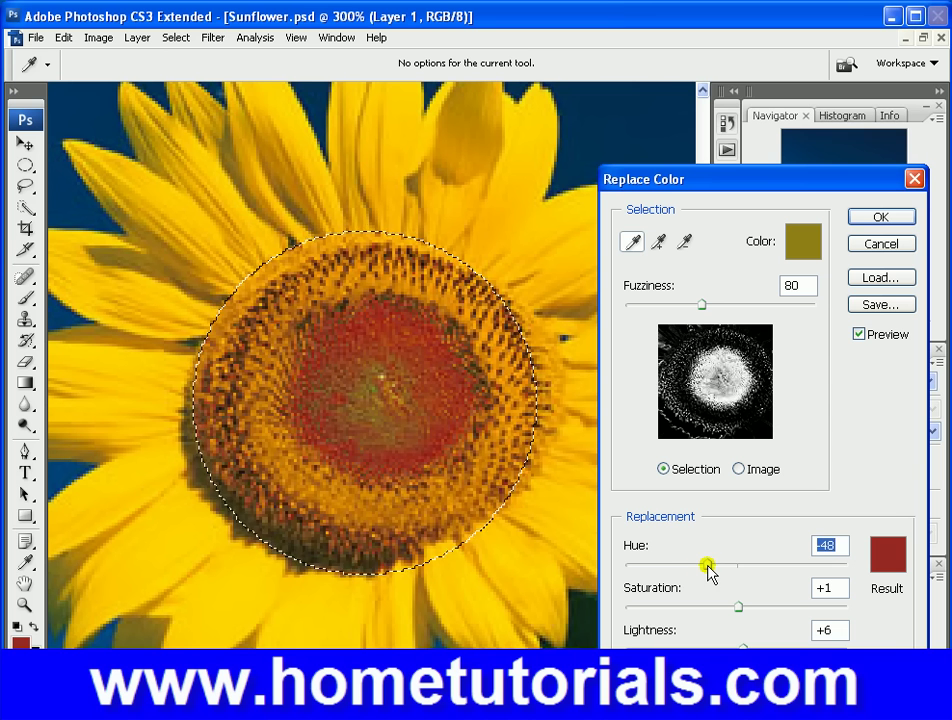
Set the replacement hue to +121 to recolor the flower's green centre teal.
{"action": "left_click_drag", "start_coordinate": [707, 566], "coordinate": [667, 569]}
{"action": "left_click_drag", "start_coordinate": [797, 566], "coordinate": [812, 568]}
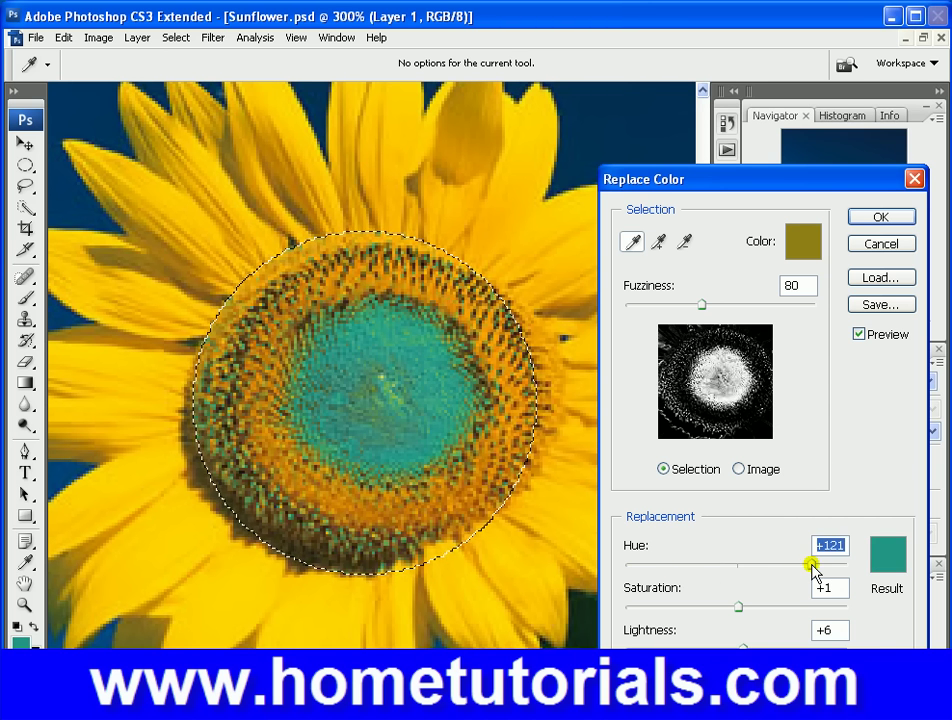
Choose reddish brown #975021 as the replacement result color for the flower's centre.
{"action": "left_click", "coordinate": [882, 566]}
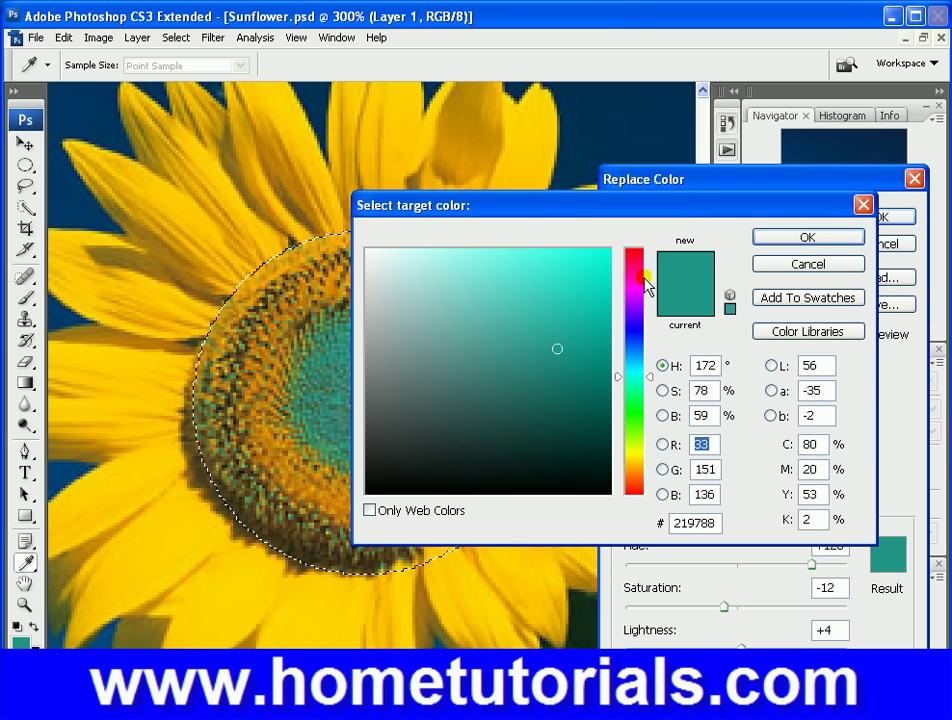
{"action": "left_click", "coordinate": [637, 471]}
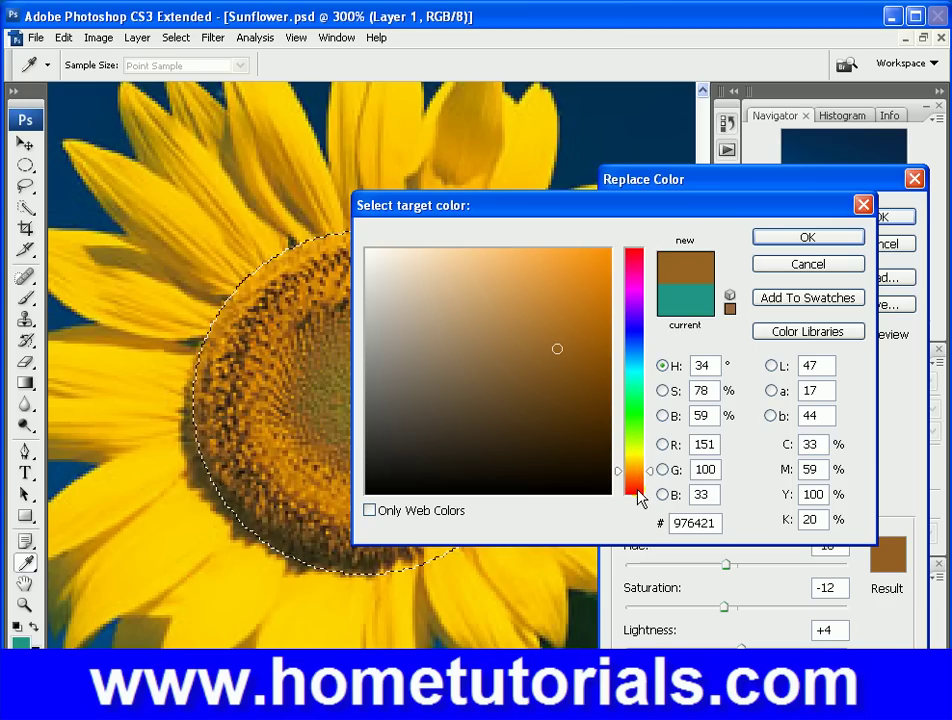
{"action": "left_click", "coordinate": [638, 490]}
{"action": "left_click", "coordinate": [638, 479]}
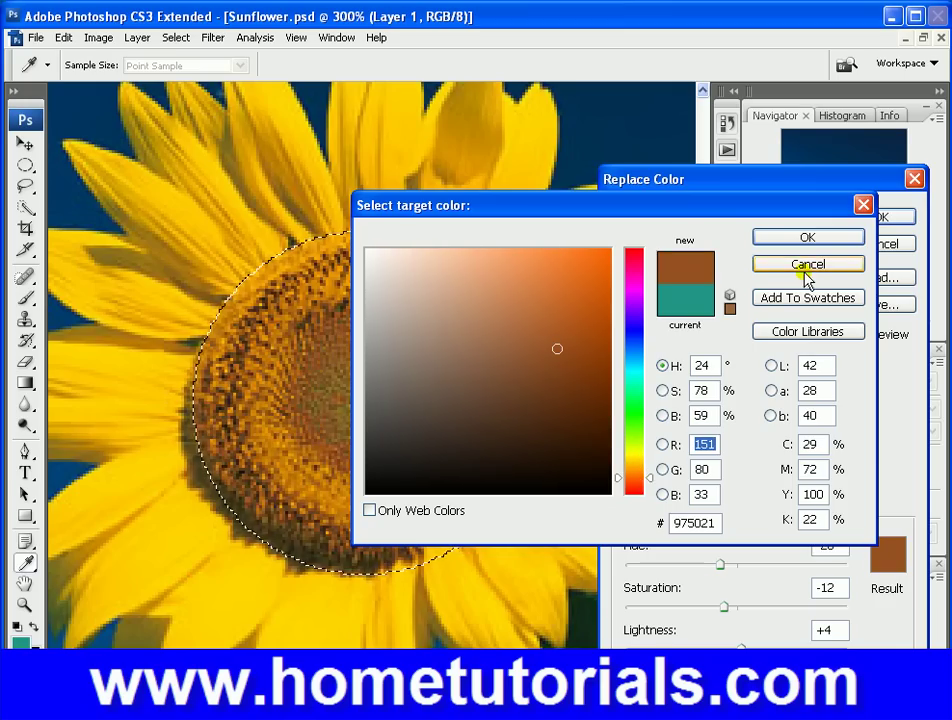
{"action": "left_click", "coordinate": [807, 238]}
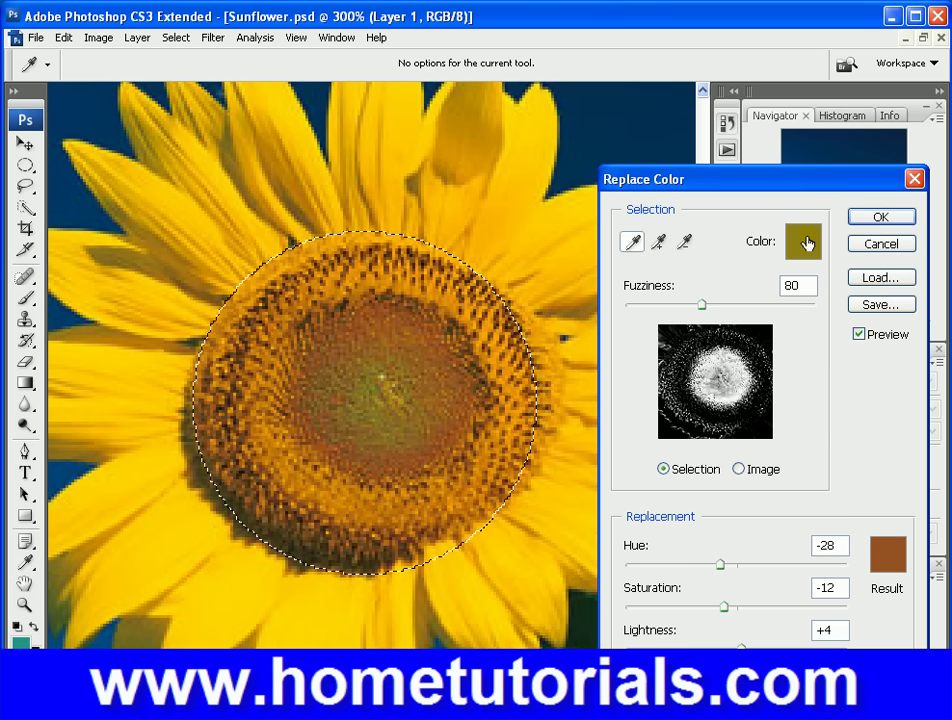
Set the replacement hue to -32, add the remaining green of the inner centre to the color range, and apply Replace Color.
{"action": "mouse_move", "coordinate": [725, 569]}
{"action": "left_mouse_down"}
{"action": "mouse_move", "coordinate": [702, 568]}
{"action": "mouse_move", "coordinate": [716, 570]}
{"action": "left_mouse_up"}
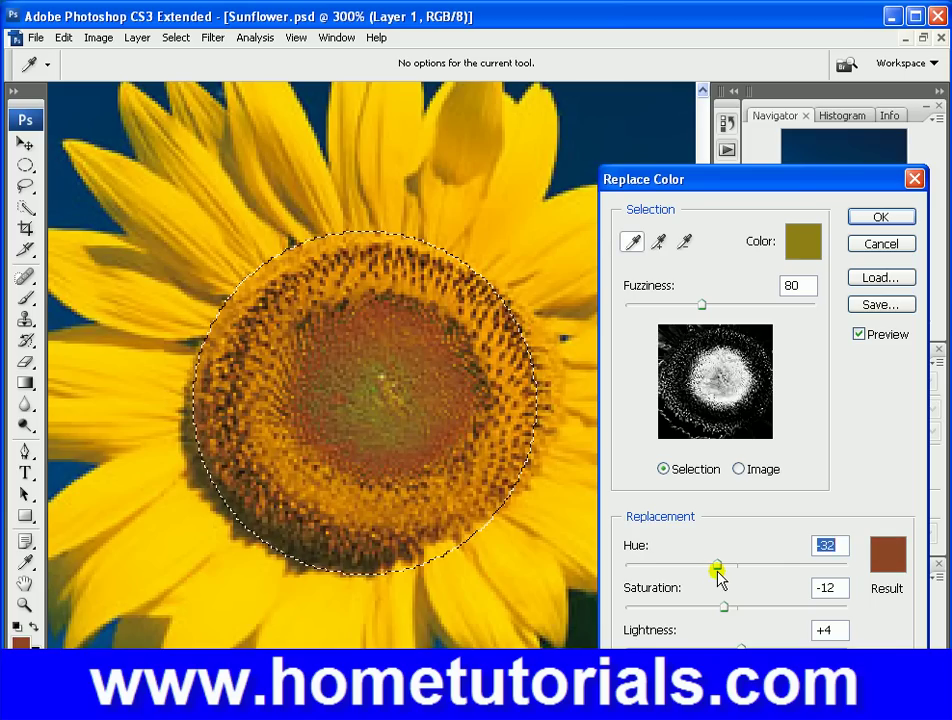
{"action": "left_click", "coordinate": [660, 244]}
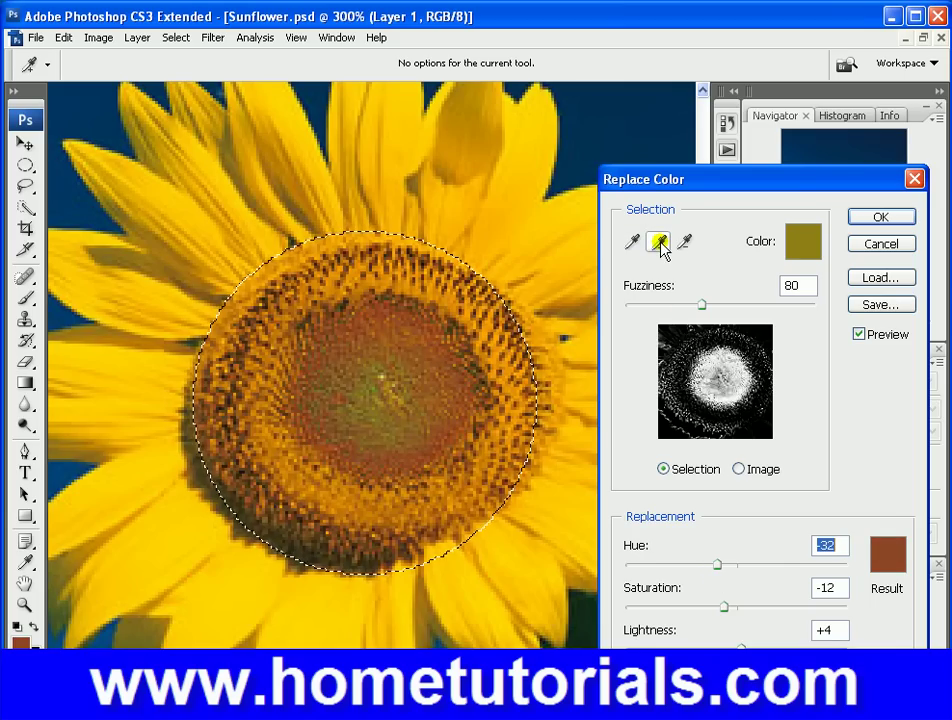
{"action": "left_click", "coordinate": [721, 378]}
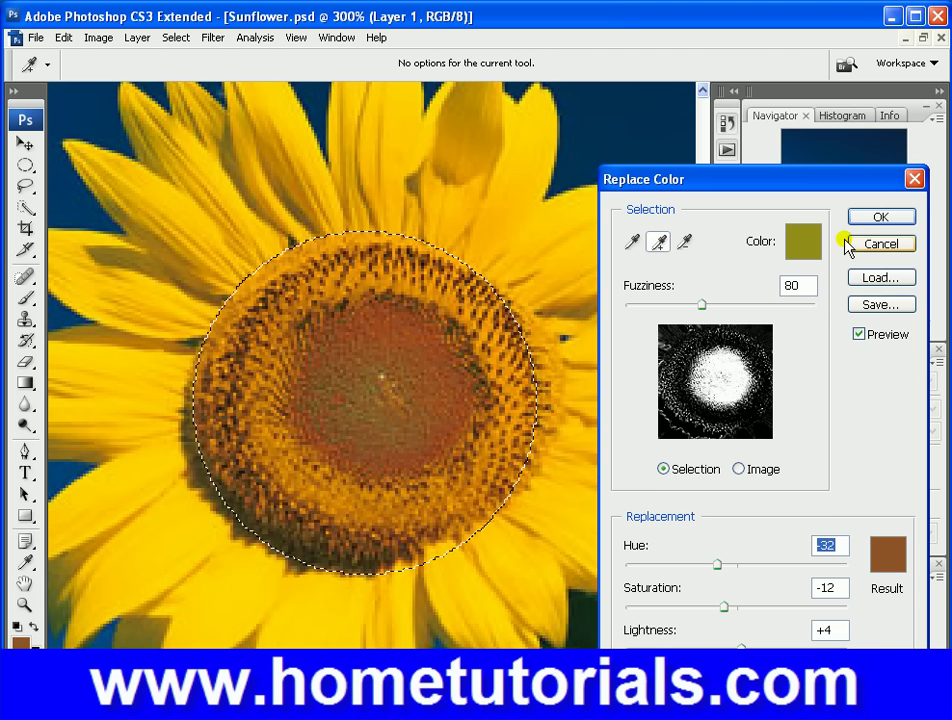
{"action": "left_click", "coordinate": [874, 214]}
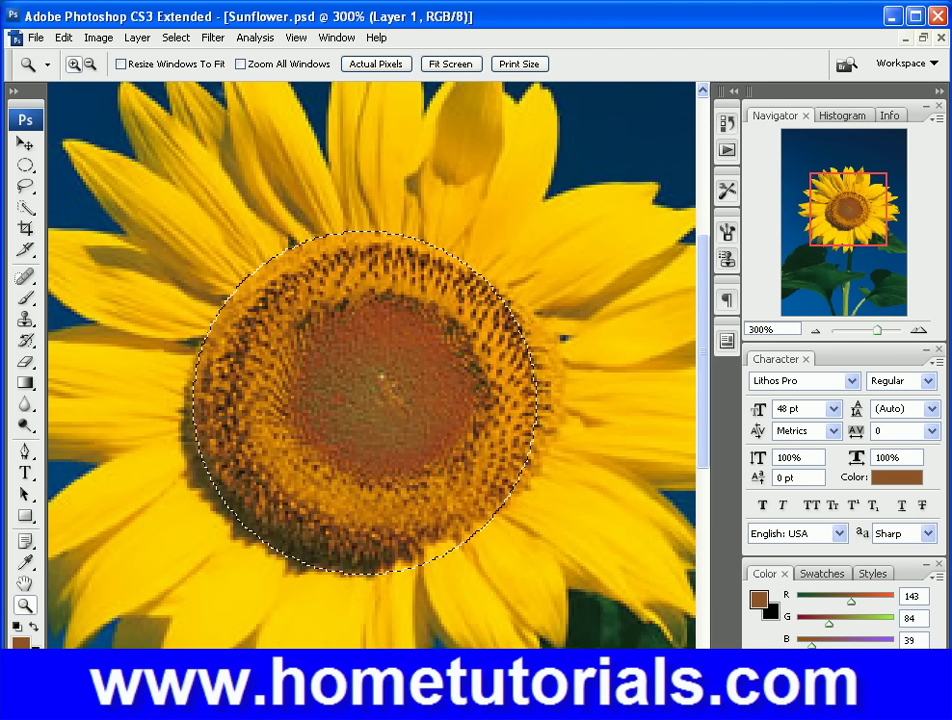
View the sunflower image at 100% and deselect the seed disk.
{"action": "key", "text": "ctrl+alt+0"}
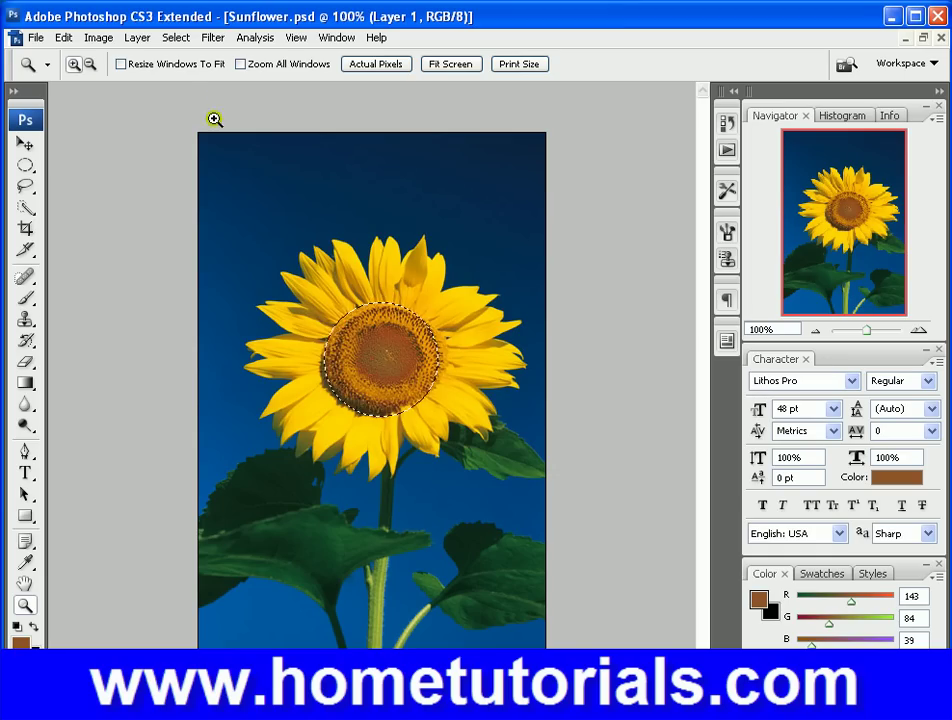
{"action": "left_click", "coordinate": [175, 38]}
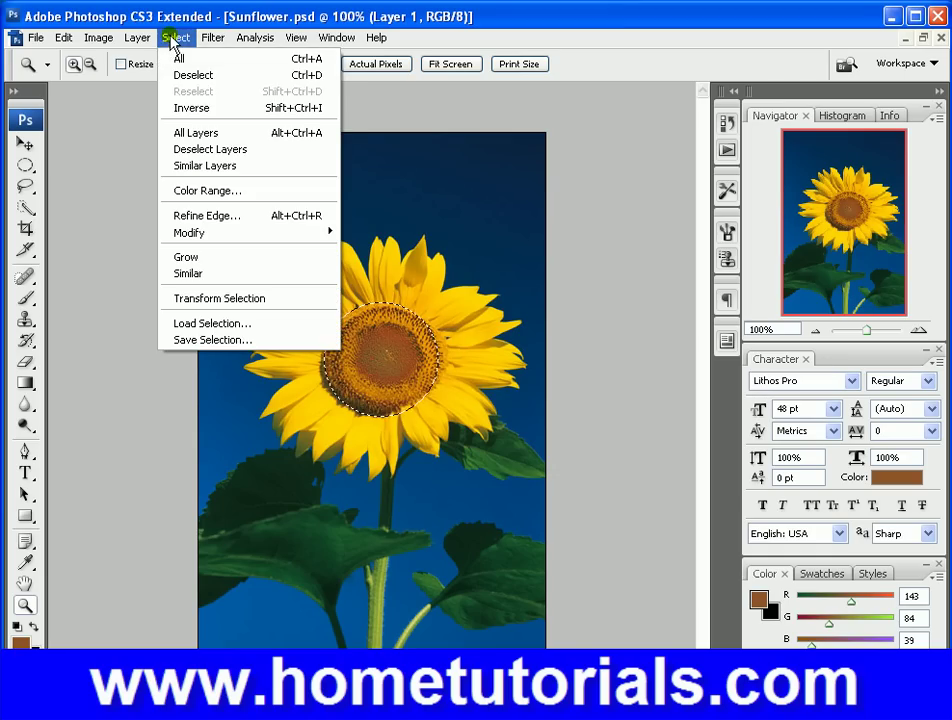
{"action": "left_click", "coordinate": [225, 76]}
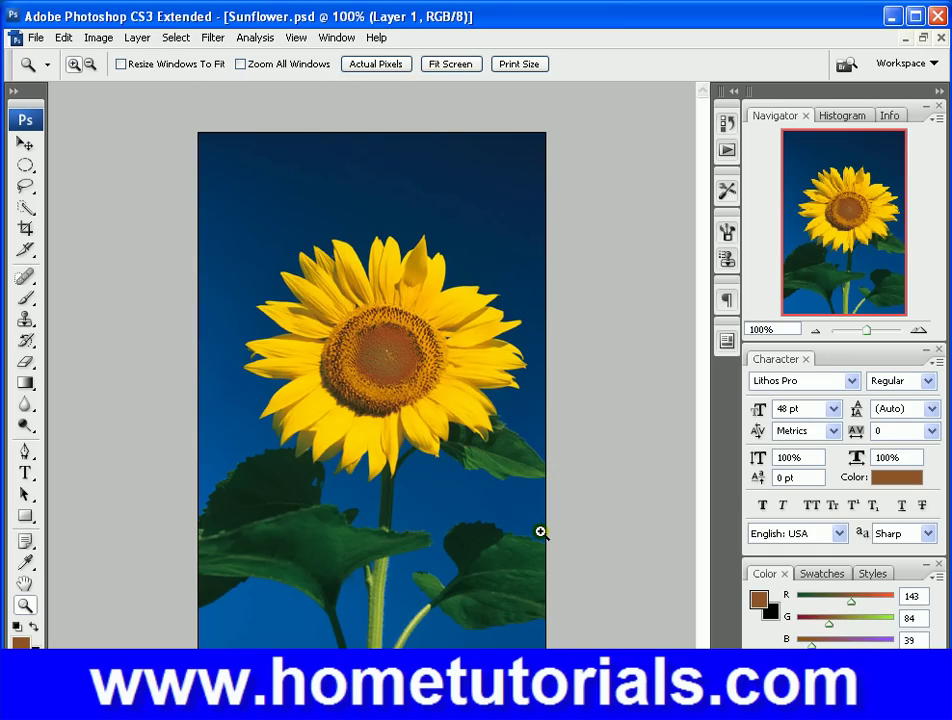
Close Sunflower.psd without saving and open Island Girl.jpg from the Samples folder in Bridge.
{"action": "left_click", "coordinate": [342, 387]}
{"action": "left_click_drag", "start_coordinate": [342, 387], "coordinate": [488, 495]}
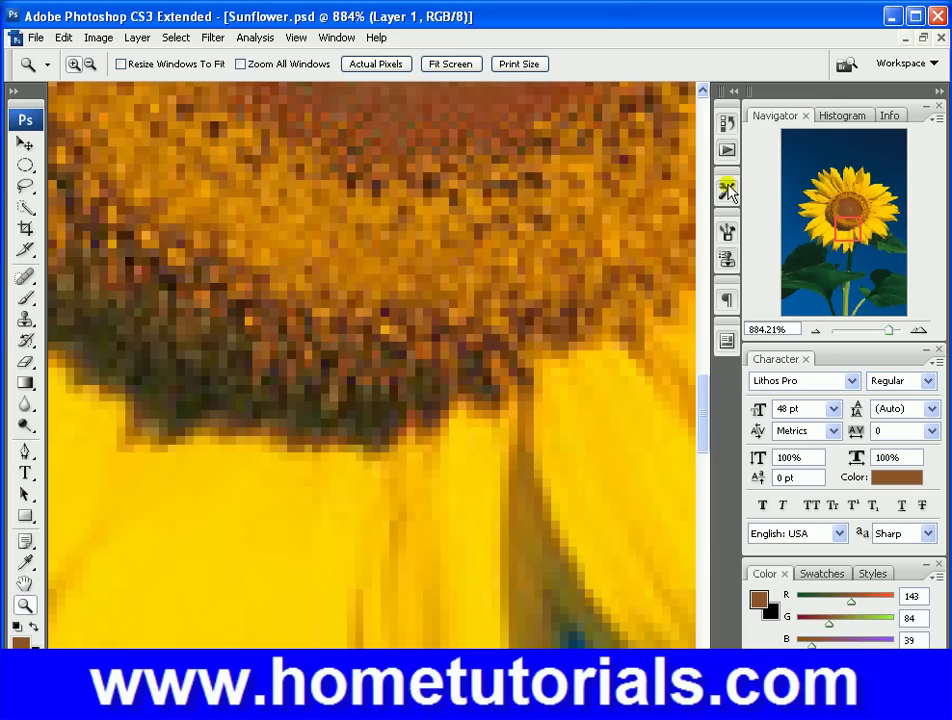
{"action": "left_click", "coordinate": [940, 37]}
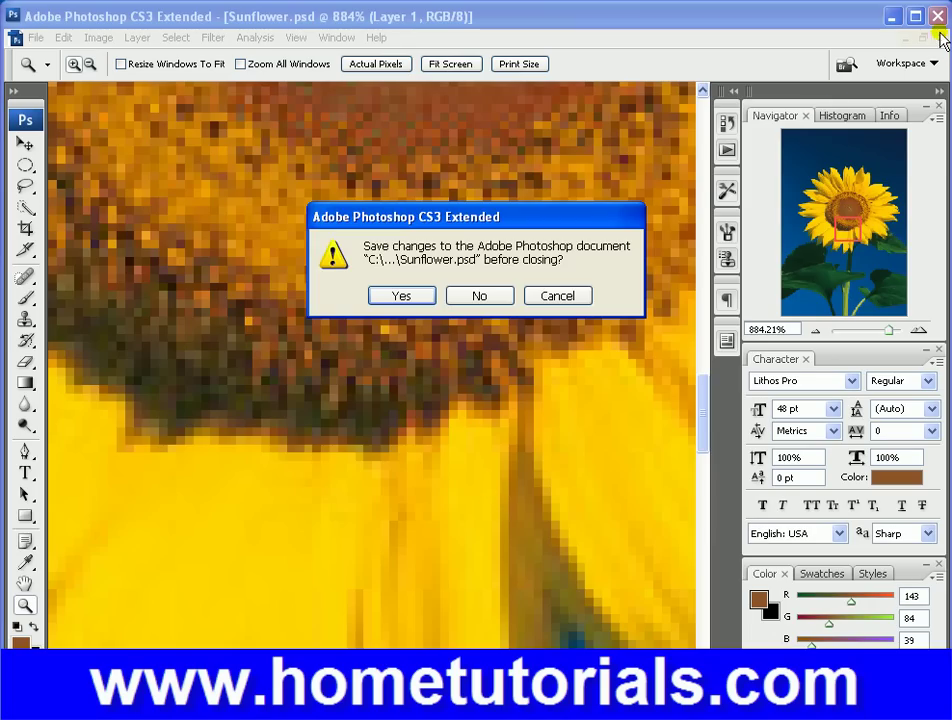
{"action": "left_click", "coordinate": [503, 296]}
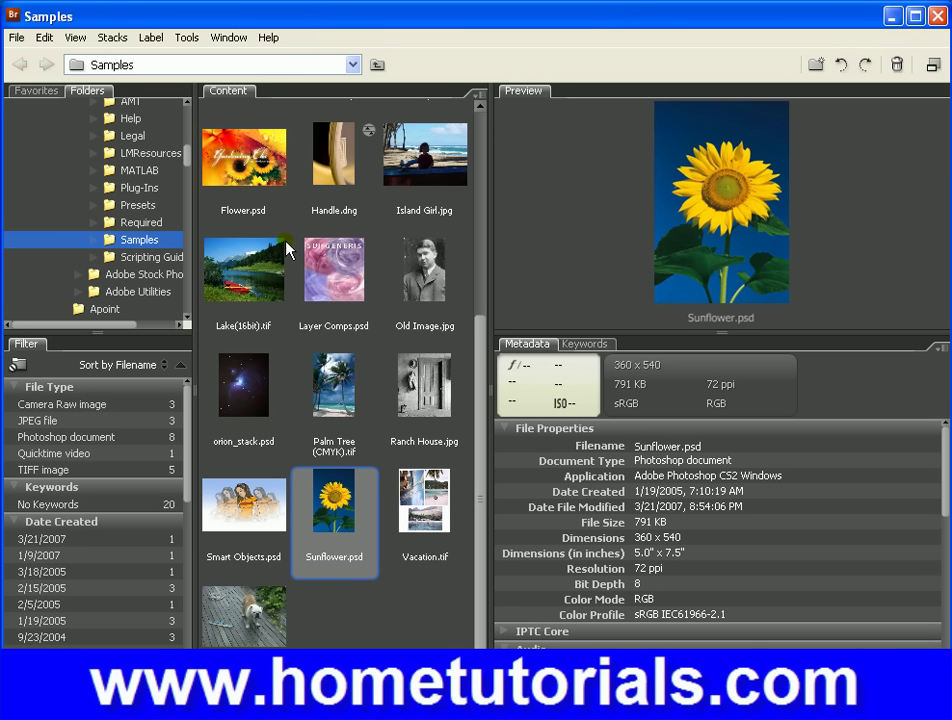
{"action": "double_click", "coordinate": [424, 172]}
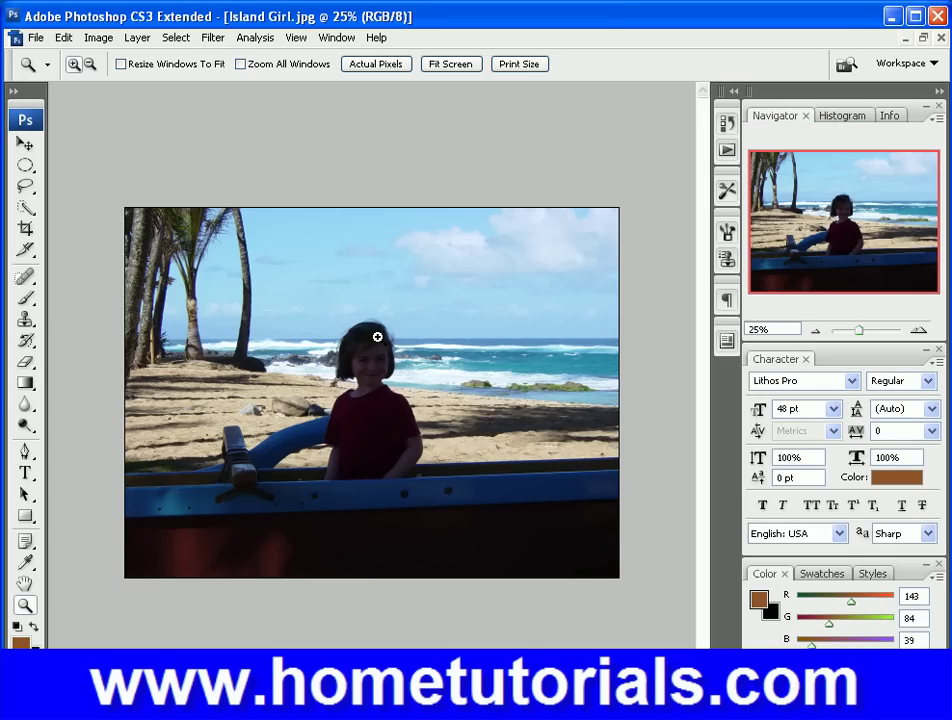
Enlarge Island Girl.jpg to 50% around the girl and activate the Dodge tool.
{"action": "left_click", "coordinate": [28, 300]}
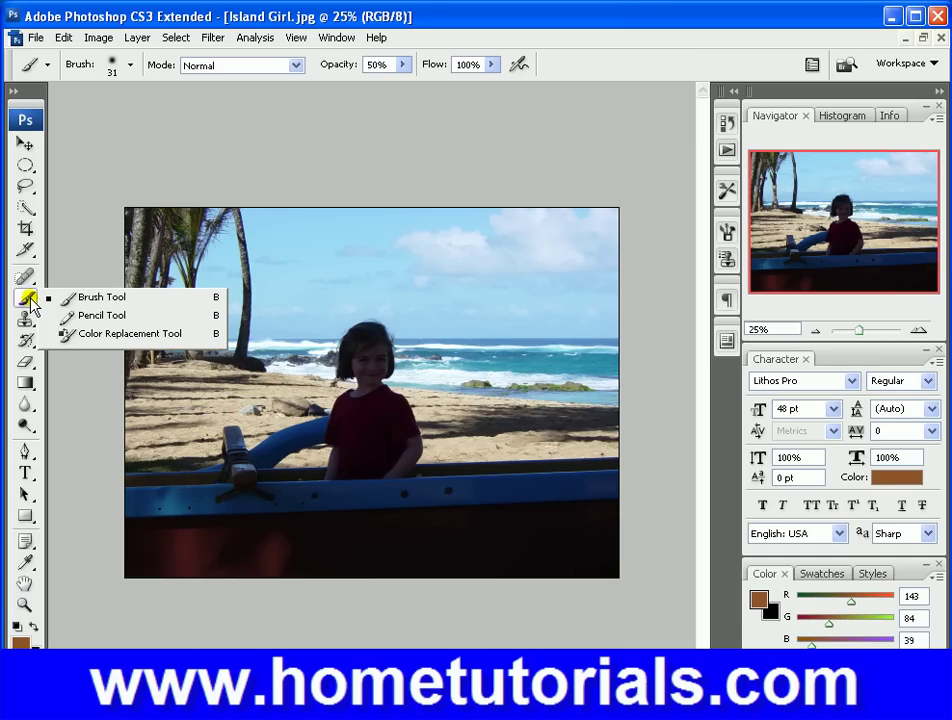
{"action": "left_click", "coordinate": [27, 424]}
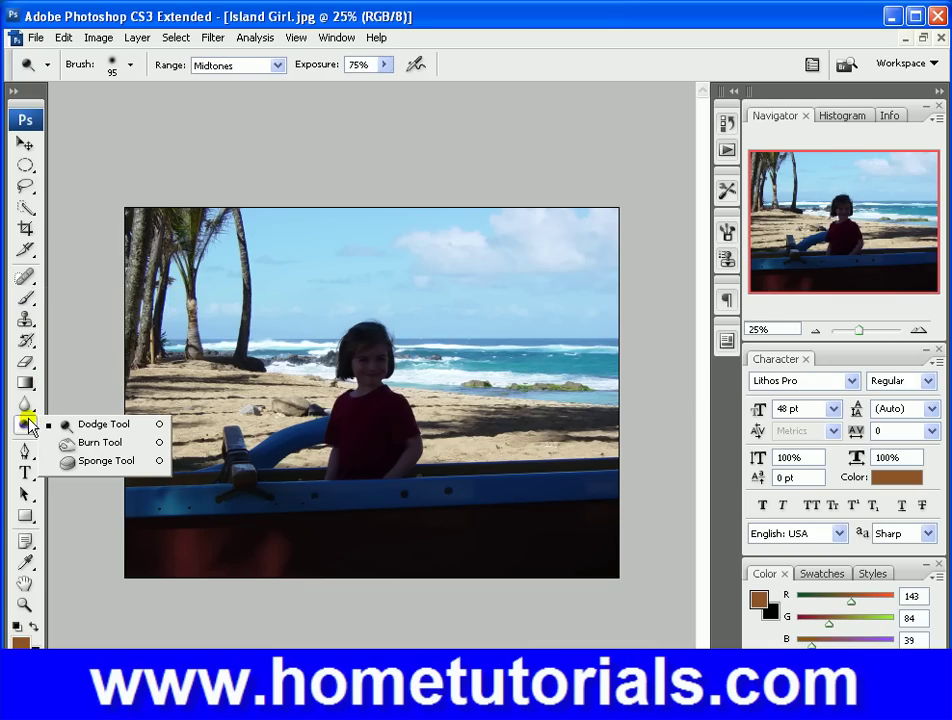
{"action": "left_click", "coordinate": [80, 430]}
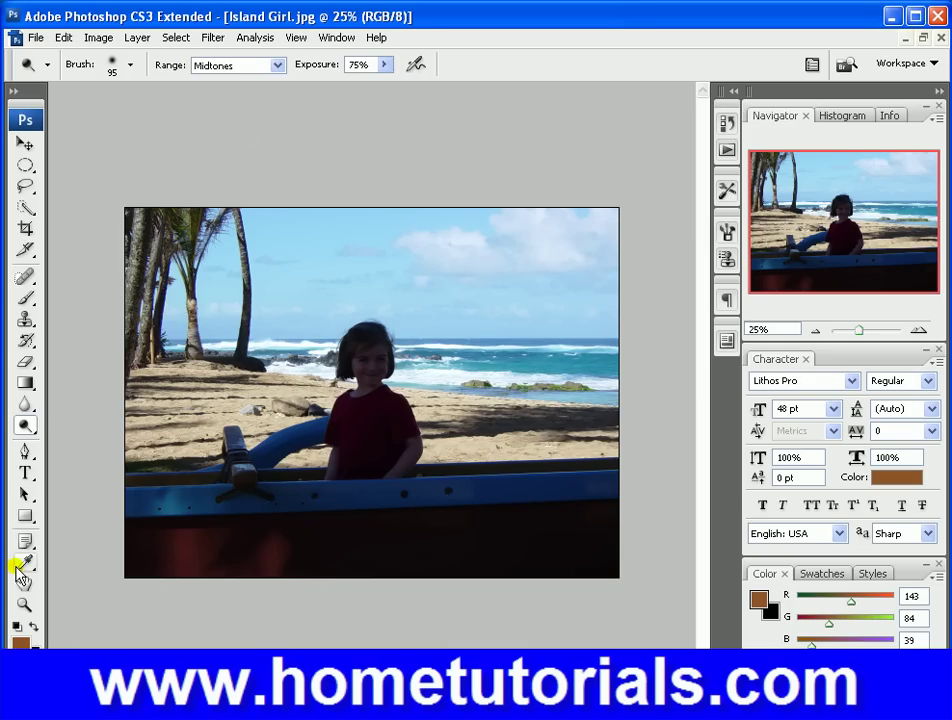
{"action": "left_click", "coordinate": [24, 604]}
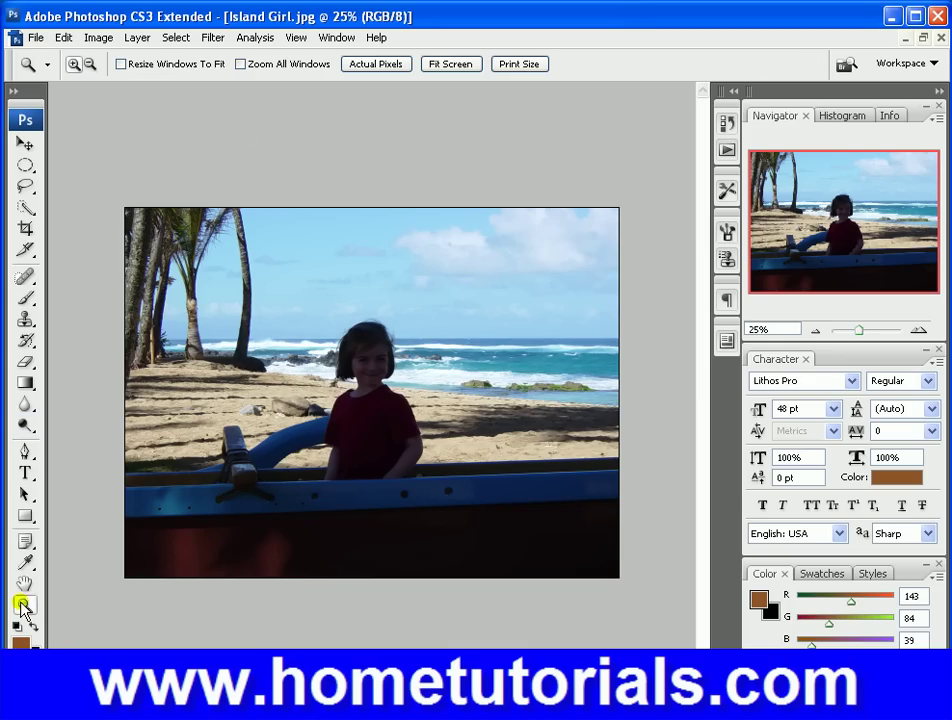
{"action": "left_click", "coordinate": [378, 368]}
{"action": "left_click", "coordinate": [380, 369]}
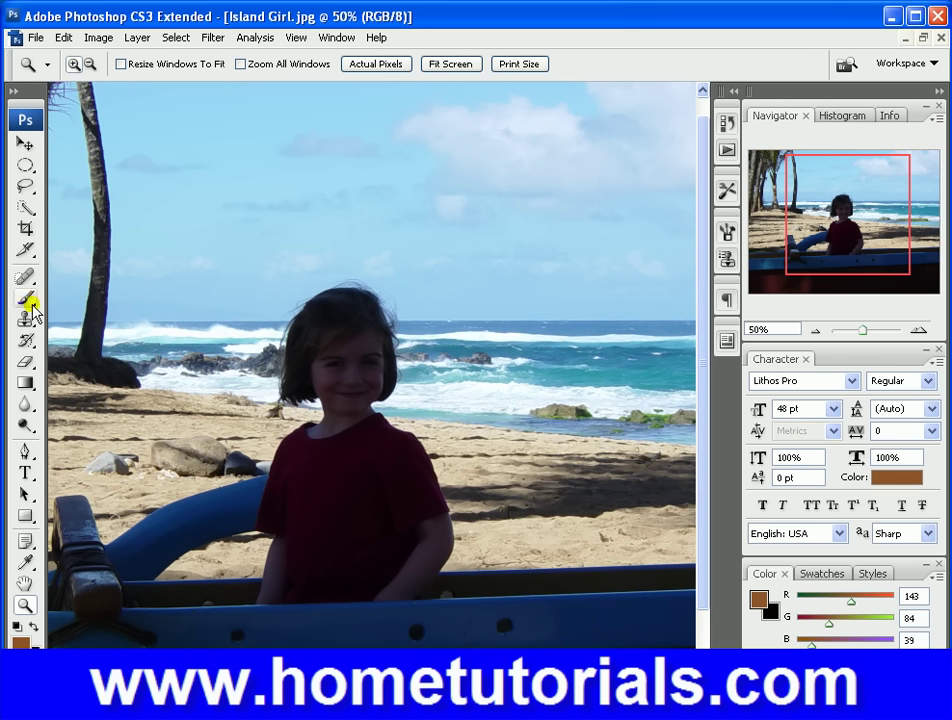
{"action": "left_click", "coordinate": [24, 423]}
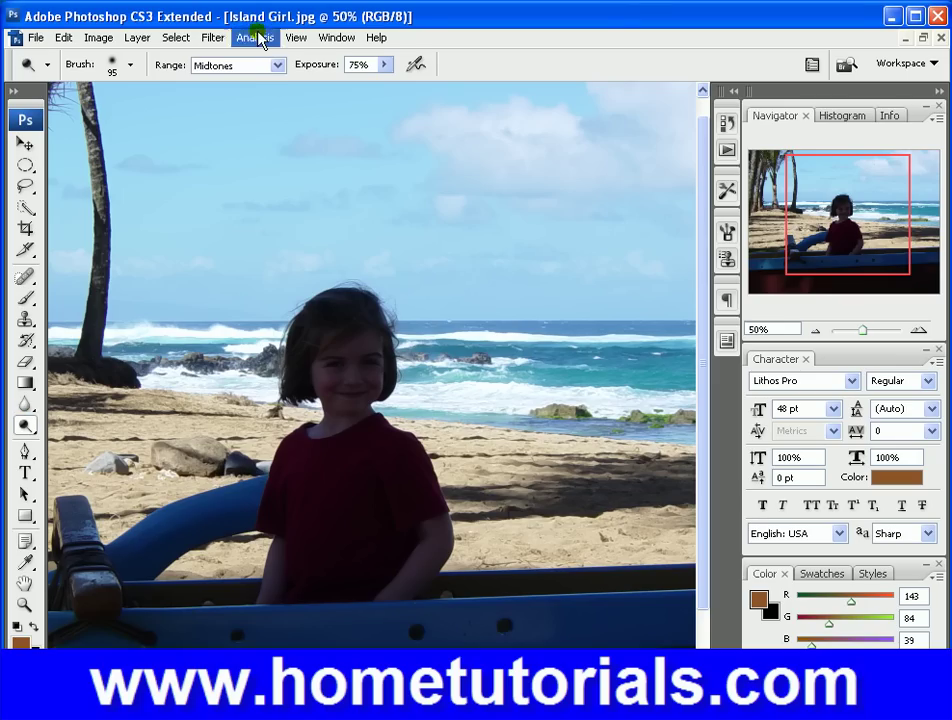
Use the Midtones range and 75% exposure for the Dodge tool, with a brush diameter of 34 px.
{"action": "left_click", "coordinate": [274, 66]}
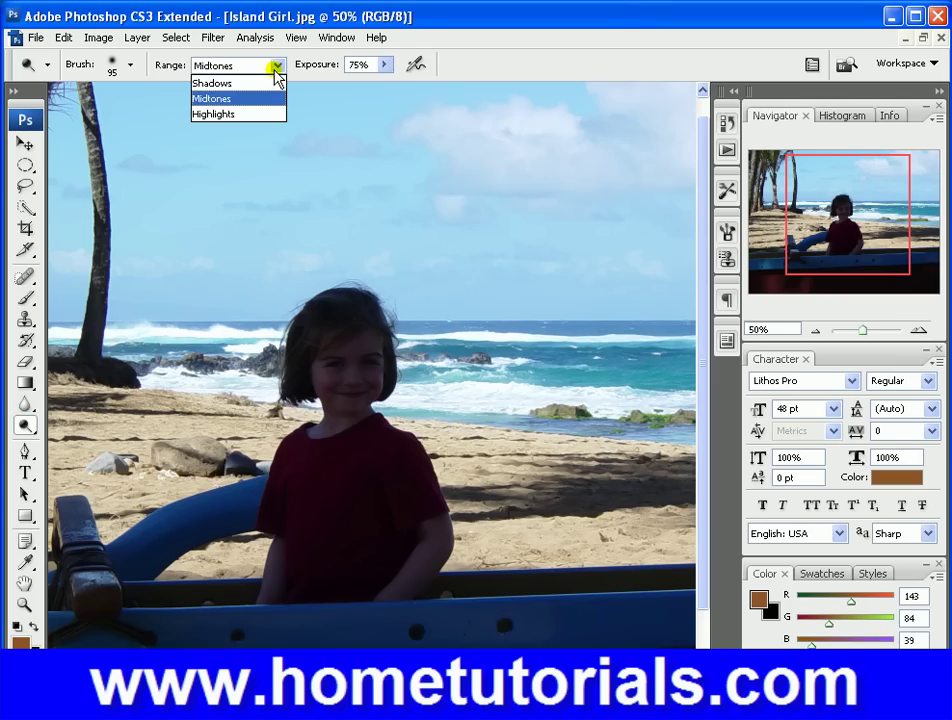
{"action": "left_click", "coordinate": [276, 70]}
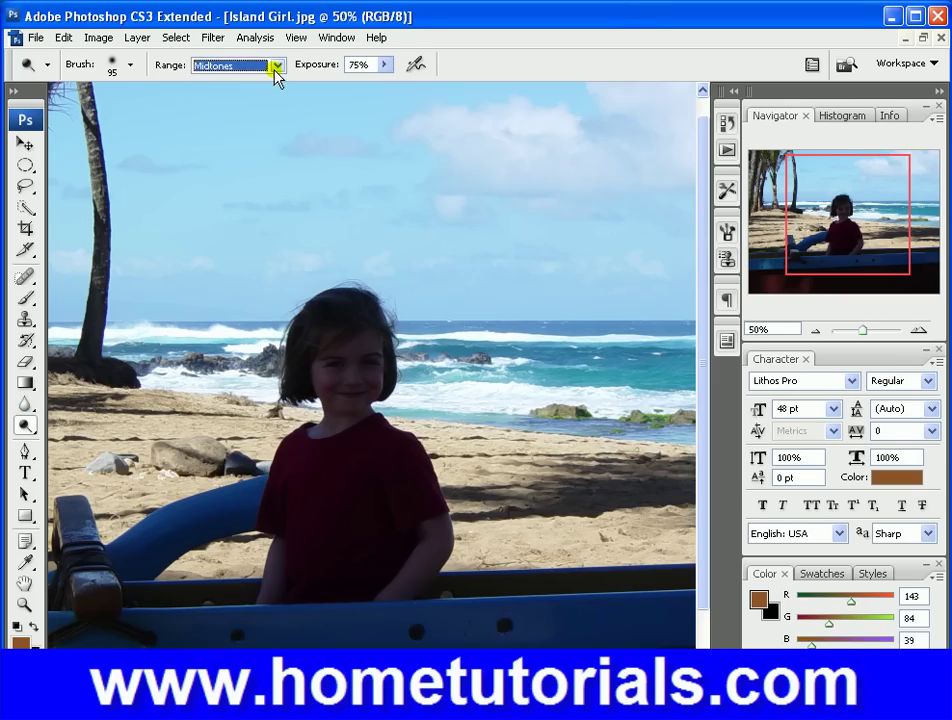
{"action": "left_click", "coordinate": [385, 65]}
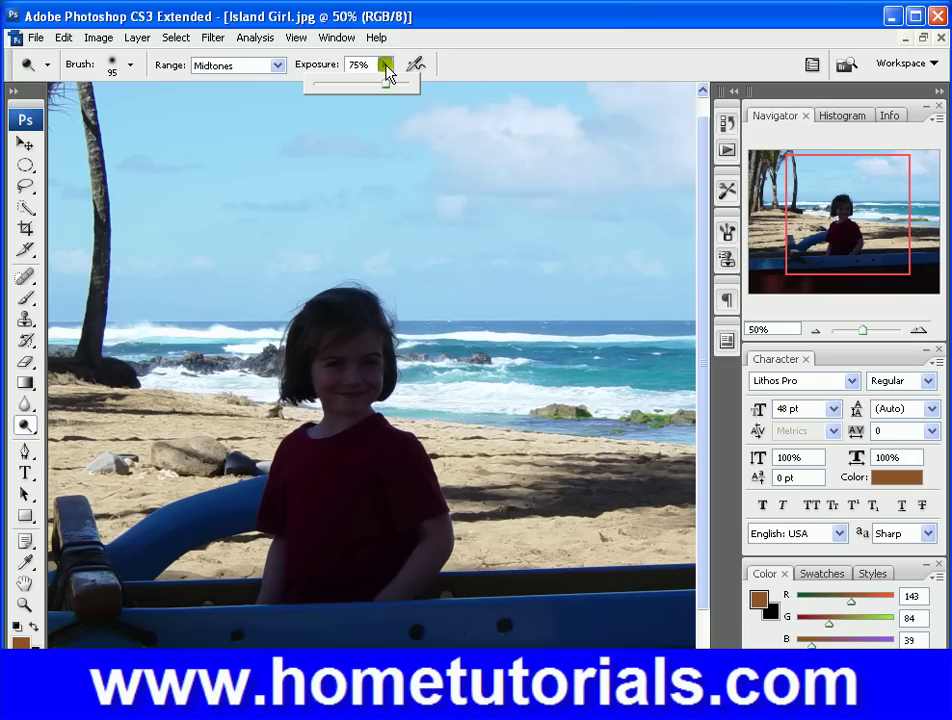
{"action": "left_click", "coordinate": [385, 65]}
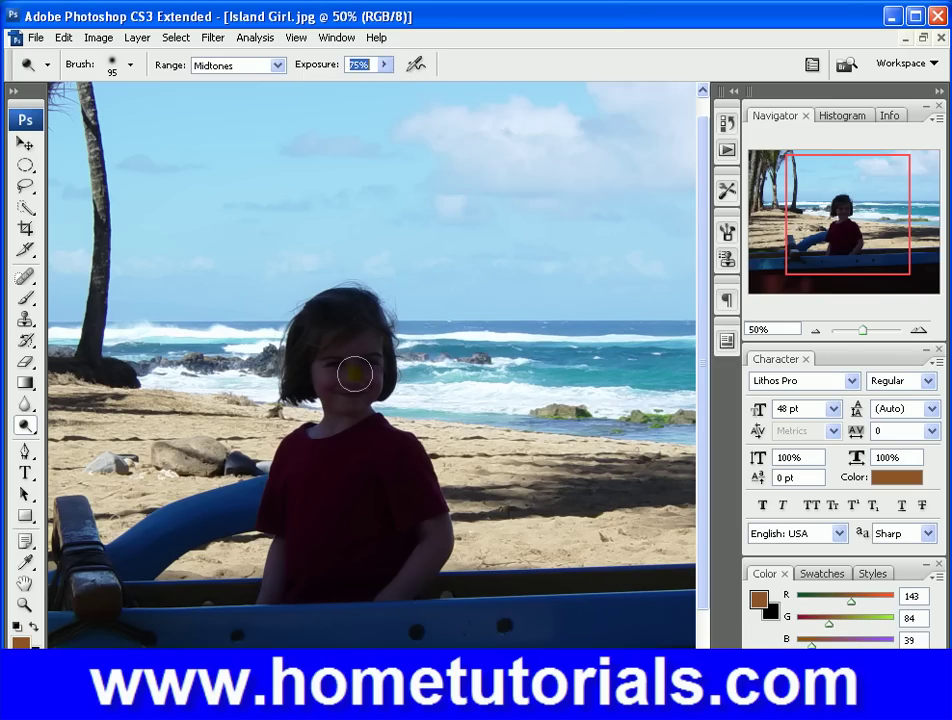
{"action": "left_click", "coordinate": [129, 65]}
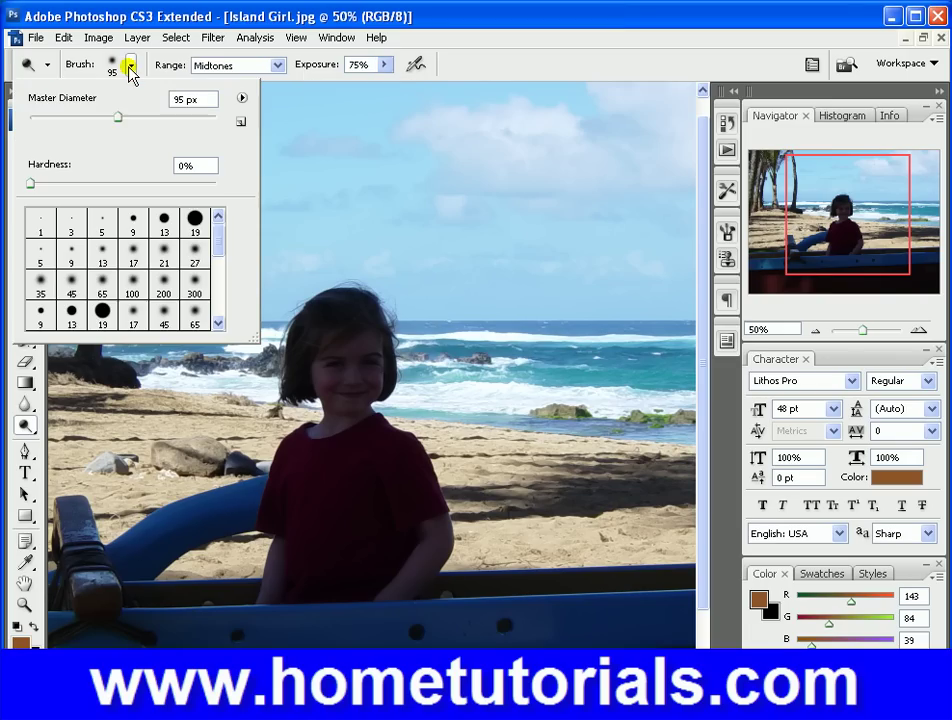
{"action": "left_click", "coordinate": [104, 117]}
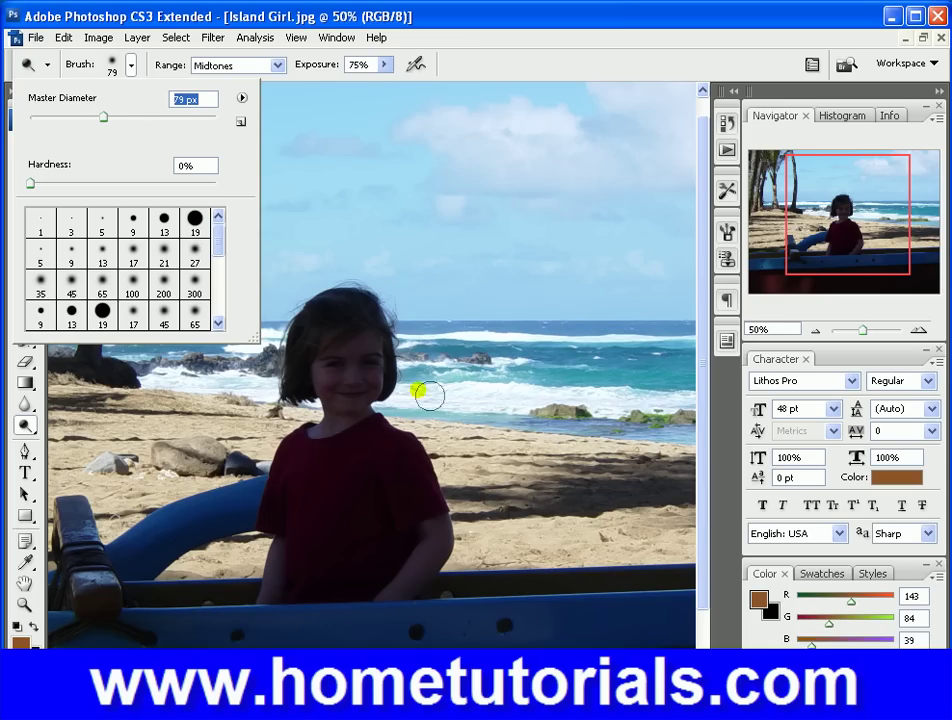
{"action": "left_click", "coordinate": [69, 117]}
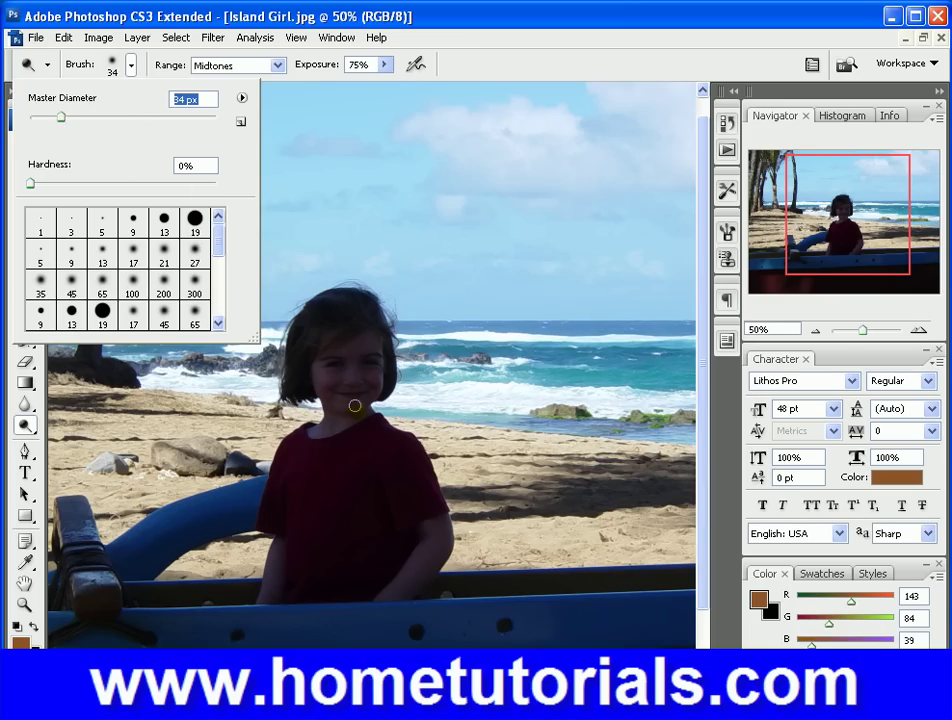
{"action": "left_click", "coordinate": [180, 68]}
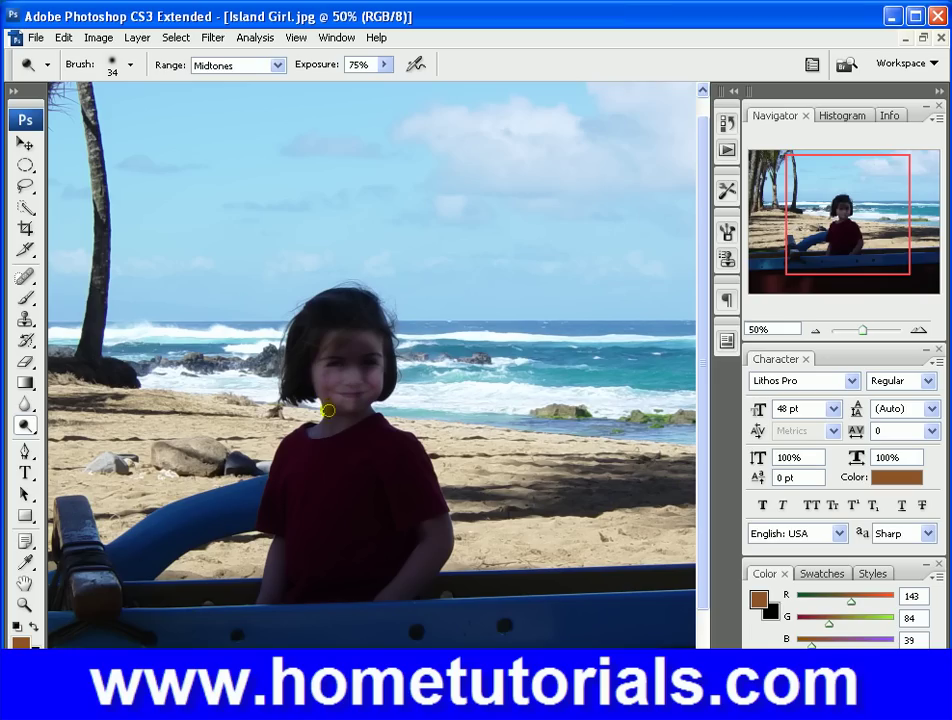
Lighten the girl's shadowed face, chin and neck with repeated Dodge tool strokes.
{"action": "mouse_move", "coordinate": [322, 376]}
{"action": "left_mouse_down"}
{"action": "mouse_move", "coordinate": [347, 414]}
{"action": "mouse_move", "coordinate": [324, 365]}
{"action": "mouse_move", "coordinate": [341, 421]}
{"action": "mouse_move", "coordinate": [334, 371]}
{"action": "mouse_move", "coordinate": [352, 411]}
{"action": "mouse_move", "coordinate": [357, 370]}
{"action": "mouse_move", "coordinate": [361, 395]}
{"action": "mouse_move", "coordinate": [372, 351]}
{"action": "mouse_move", "coordinate": [371, 374]}
{"action": "mouse_move", "coordinate": [353, 361]}
{"action": "mouse_move", "coordinate": [353, 378]}
{"action": "mouse_move", "coordinate": [339, 358]}
{"action": "mouse_move", "coordinate": [355, 349]}
{"action": "left_mouse_up"}
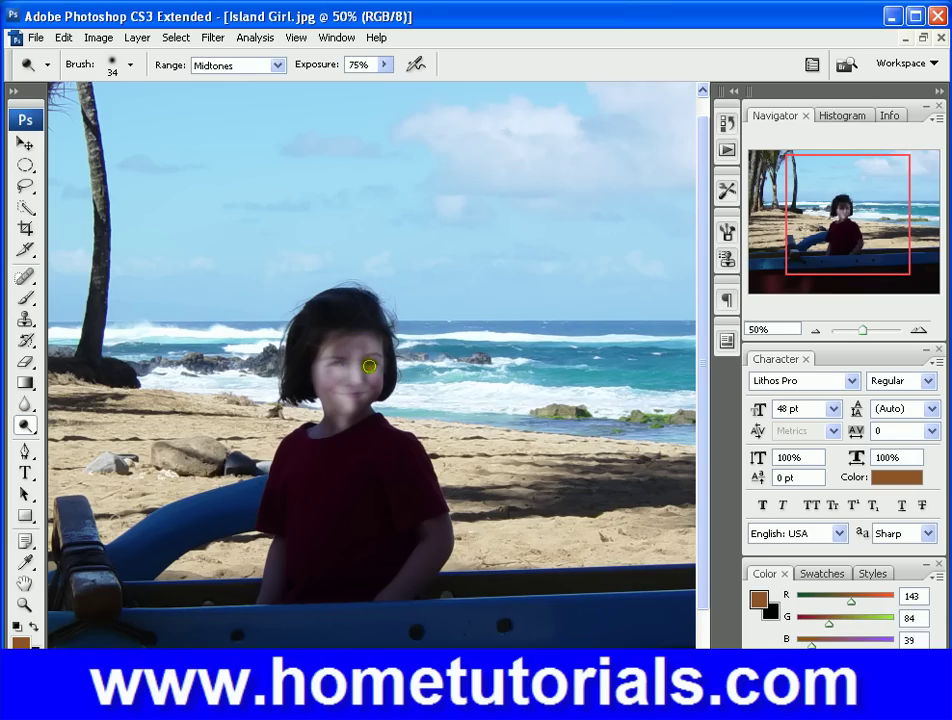
{"action": "mouse_move", "coordinate": [361, 395]}
{"action": "left_mouse_down"}
{"action": "mouse_move", "coordinate": [355, 412]}
{"action": "mouse_move", "coordinate": [378, 374]}
{"action": "mouse_move", "coordinate": [361, 411]}
{"action": "left_mouse_up"}
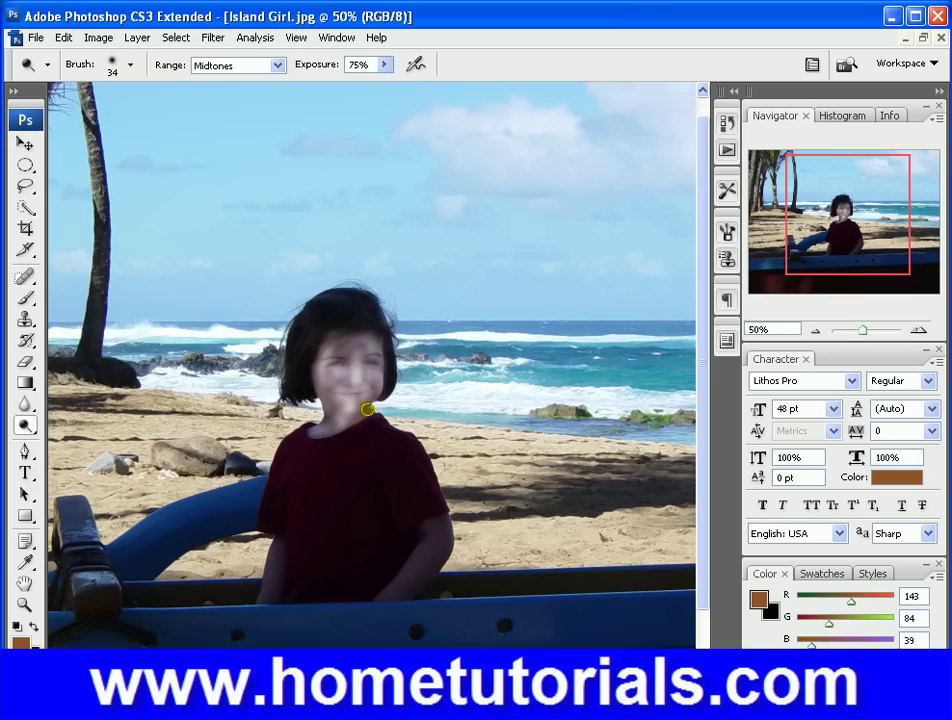
{"action": "mouse_move", "coordinate": [349, 363]}
{"action": "left_mouse_down"}
{"action": "mouse_move", "coordinate": [329, 337]}
{"action": "mouse_move", "coordinate": [375, 349]}
{"action": "mouse_move", "coordinate": [345, 349]}
{"action": "mouse_move", "coordinate": [336, 347]}
{"action": "mouse_move", "coordinate": [348, 339]}
{"action": "mouse_move", "coordinate": [378, 343]}
{"action": "mouse_move", "coordinate": [375, 389]}
{"action": "mouse_move", "coordinate": [355, 351]}
{"action": "mouse_move", "coordinate": [345, 370]}
{"action": "mouse_move", "coordinate": [336, 359]}
{"action": "mouse_move", "coordinate": [356, 354]}
{"action": "mouse_move", "coordinate": [331, 353]}
{"action": "mouse_move", "coordinate": [350, 353]}
{"action": "mouse_move", "coordinate": [333, 337]}
{"action": "mouse_move", "coordinate": [359, 334]}
{"action": "mouse_move", "coordinate": [372, 348]}
{"action": "mouse_move", "coordinate": [336, 345]}
{"action": "mouse_move", "coordinate": [324, 406]}
{"action": "mouse_move", "coordinate": [350, 375]}
{"action": "mouse_move", "coordinate": [352, 392]}
{"action": "mouse_move", "coordinate": [337, 363]}
{"action": "mouse_move", "coordinate": [342, 383]}
{"action": "mouse_move", "coordinate": [342, 348]}
{"action": "mouse_move", "coordinate": [348, 377]}
{"action": "mouse_move", "coordinate": [356, 353]}
{"action": "mouse_move", "coordinate": [367, 356]}
{"action": "mouse_move", "coordinate": [350, 421]}
{"action": "mouse_move", "coordinate": [350, 389]}
{"action": "mouse_move", "coordinate": [346, 419]}
{"action": "mouse_move", "coordinate": [333, 387]}
{"action": "mouse_move", "coordinate": [333, 417]}
{"action": "mouse_move", "coordinate": [320, 389]}
{"action": "mouse_move", "coordinate": [355, 399]}
{"action": "mouse_move", "coordinate": [392, 379]}
{"action": "mouse_move", "coordinate": [343, 421]}
{"action": "mouse_move", "coordinate": [367, 380]}
{"action": "mouse_move", "coordinate": [364, 413]}
{"action": "mouse_move", "coordinate": [378, 383]}
{"action": "mouse_move", "coordinate": [347, 386]}
{"action": "left_mouse_up"}
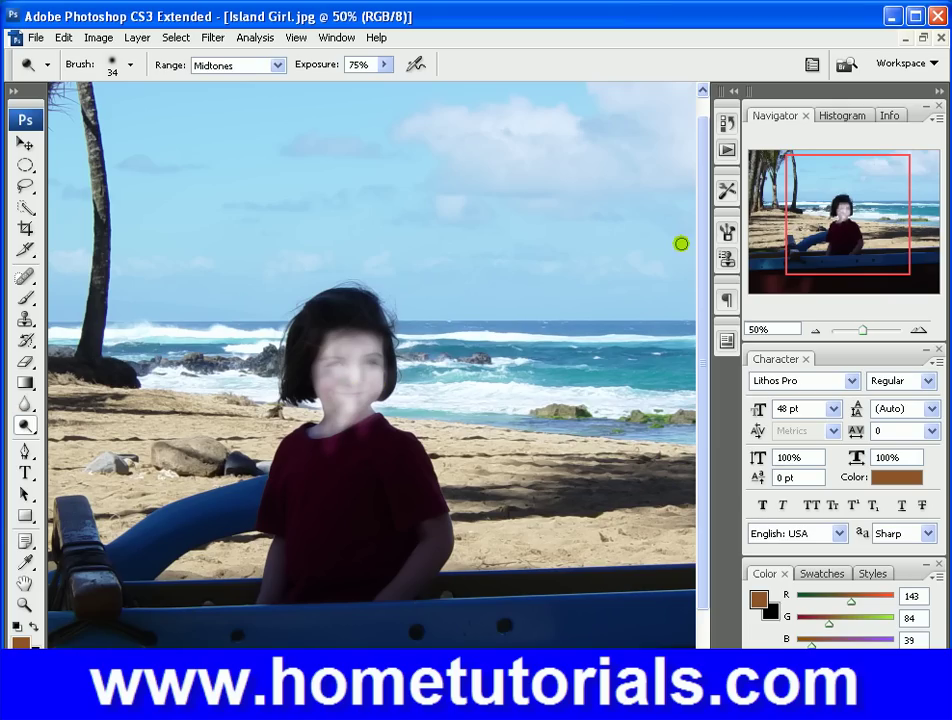
Revert Island Girl.jpg to its original history snapshot, undoing all the Dodge strokes.
{"action": "left_click", "coordinate": [728, 123]}
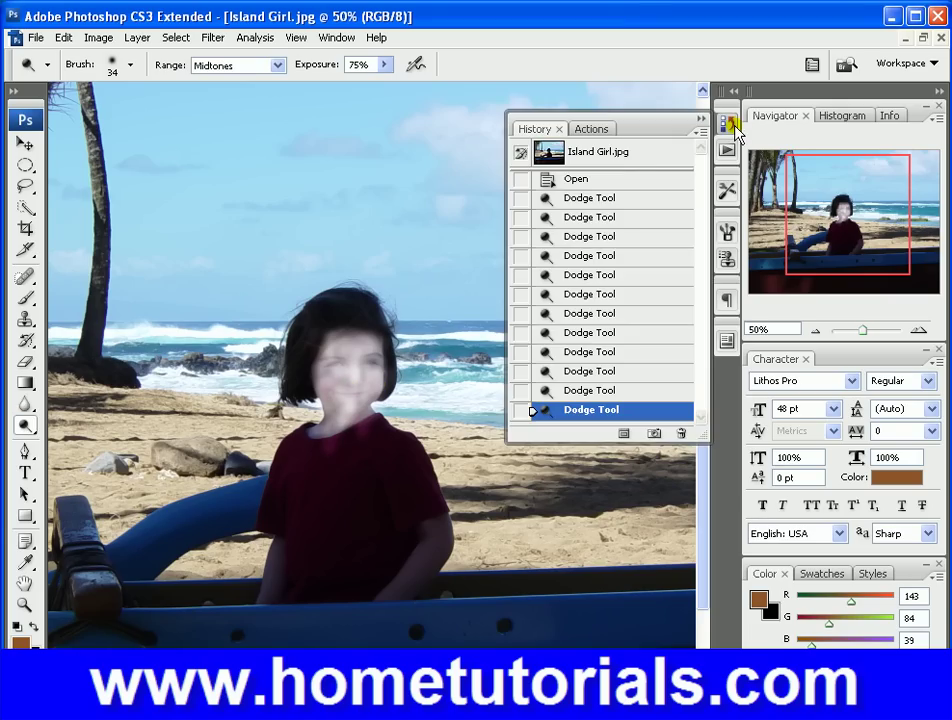
{"action": "double_click", "coordinate": [646, 152]}
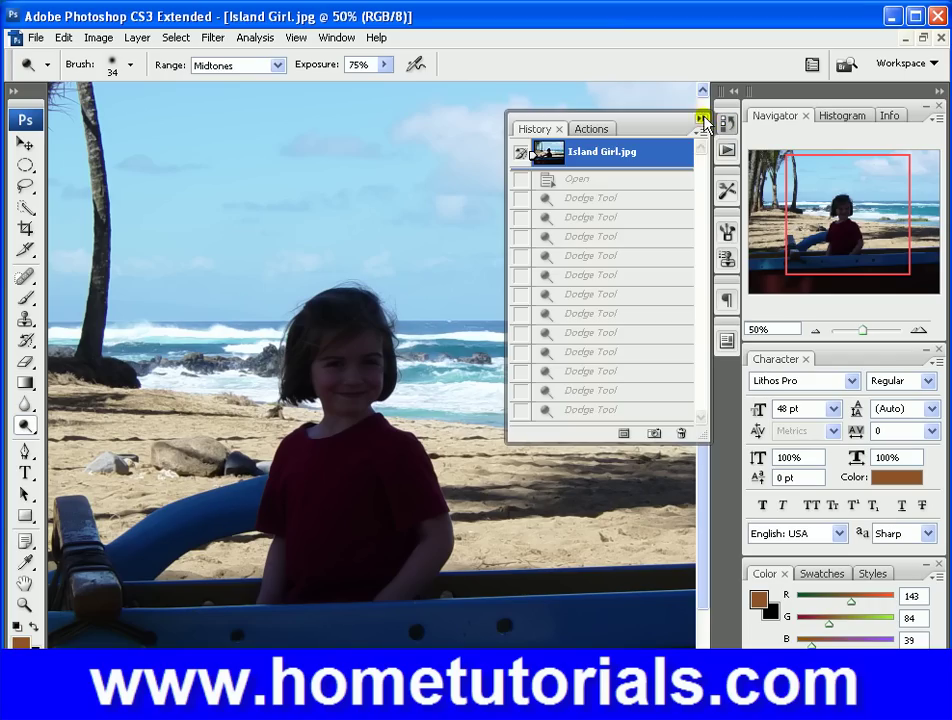
{"action": "left_click", "coordinate": [706, 123]}
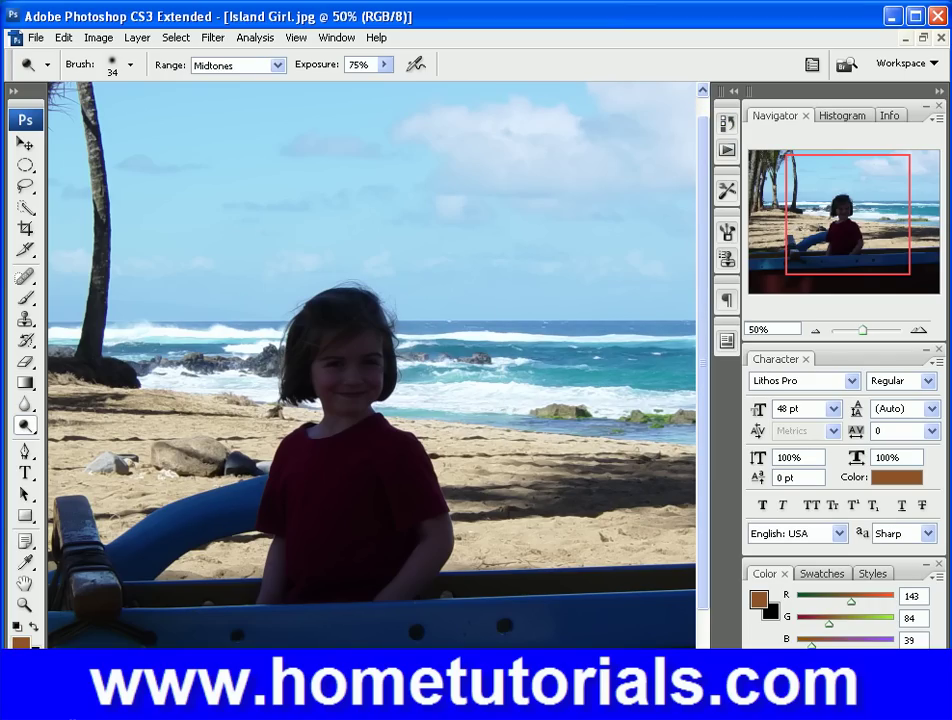
Fit the whole Island Girl.jpg image in view, and set the Dodge brush diameter to 101 px and its exposure to 65%.
{"action": "key", "text": "ctrl+alt+0"}
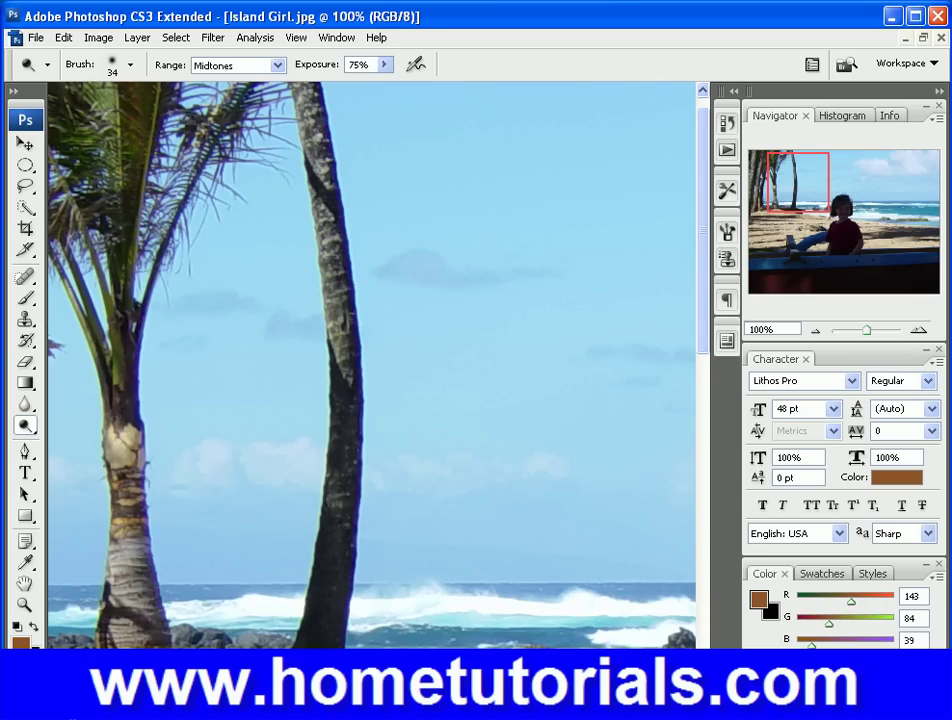
{"action": "key", "text": "ctrl+0"}
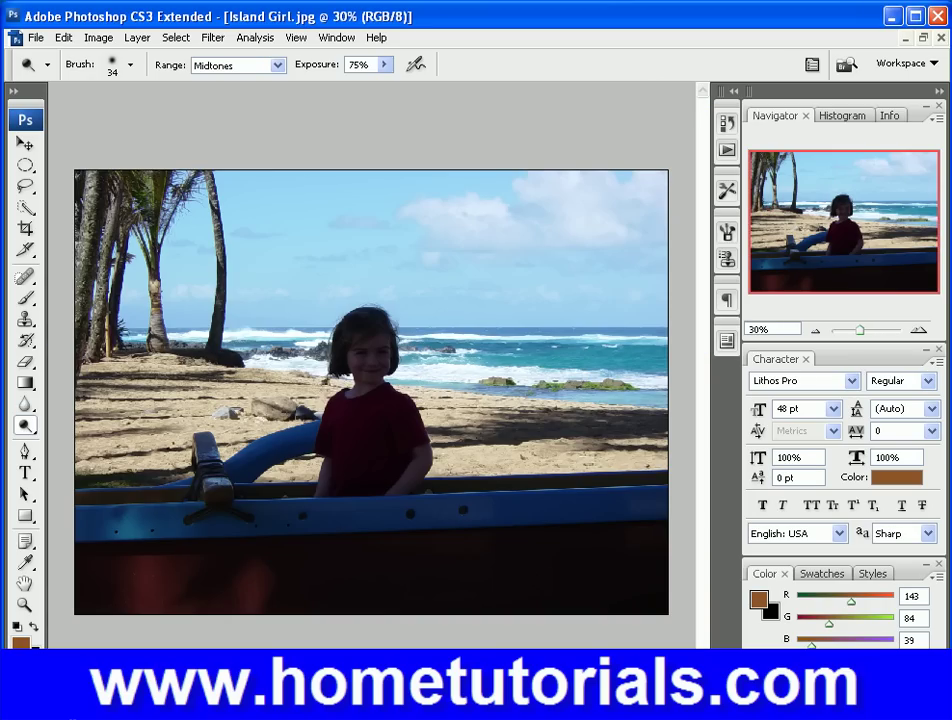
{"action": "left_click", "coordinate": [118, 66]}
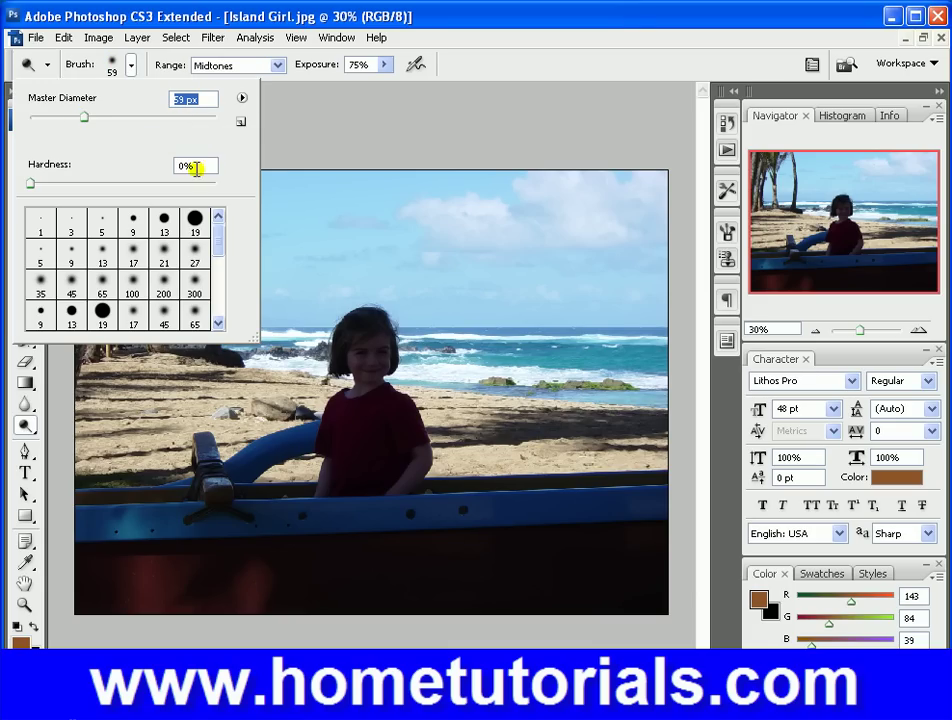
{"action": "left_click_drag", "start_coordinate": [88, 117], "coordinate": [110, 120]}
{"action": "left_click", "coordinate": [386, 65]}
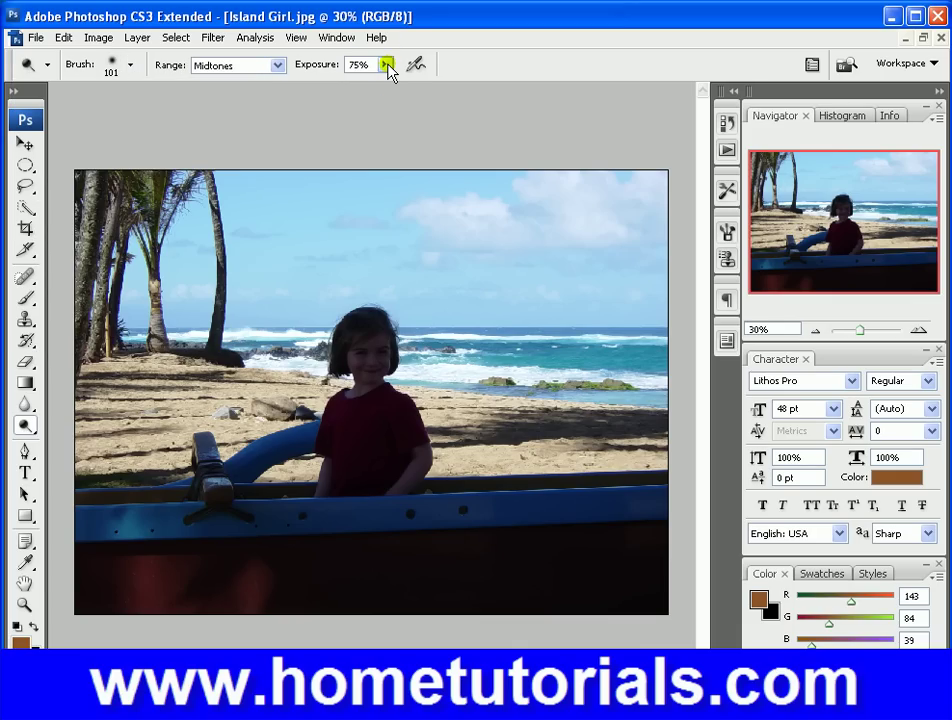
{"action": "left_click", "coordinate": [386, 66]}
{"action": "left_click_drag", "start_coordinate": [389, 87], "coordinate": [379, 87]}
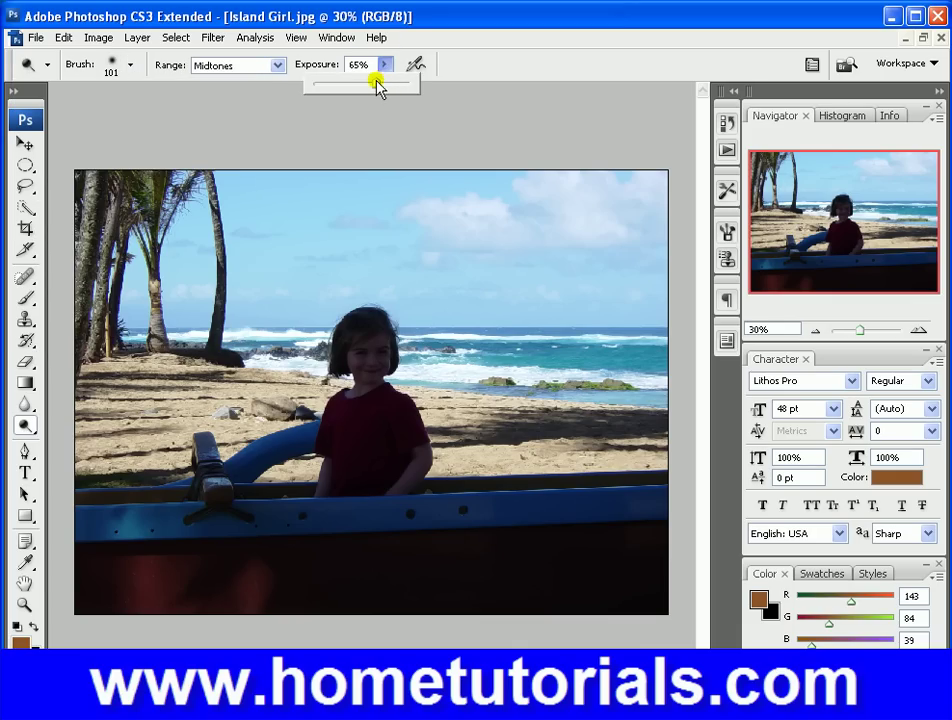
Lighten the entire photo with sweeping diagonal Dodge strokes from the sky down across the girl and the boat.
{"action": "mouse_move", "coordinate": [361, 474]}
{"action": "left_mouse_down"}
{"action": "mouse_move", "coordinate": [271, 587]}
{"action": "mouse_move", "coordinate": [384, 452]}
{"action": "mouse_move", "coordinate": [319, 511]}
{"action": "mouse_move", "coordinate": [457, 269]}
{"action": "mouse_move", "coordinate": [300, 483]}
{"action": "mouse_move", "coordinate": [325, 412]}
{"action": "mouse_move", "coordinate": [347, 395]}
{"action": "mouse_move", "coordinate": [389, 245]}
{"action": "mouse_move", "coordinate": [357, 392]}
{"action": "mouse_move", "coordinate": [273, 460]}
{"action": "mouse_move", "coordinate": [257, 317]}
{"action": "mouse_move", "coordinate": [381, 180]}
{"action": "mouse_move", "coordinate": [289, 384]}
{"action": "mouse_move", "coordinate": [129, 521]}
{"action": "mouse_move", "coordinate": [283, 204]}
{"action": "mouse_move", "coordinate": [97, 446]}
{"action": "left_mouse_up"}
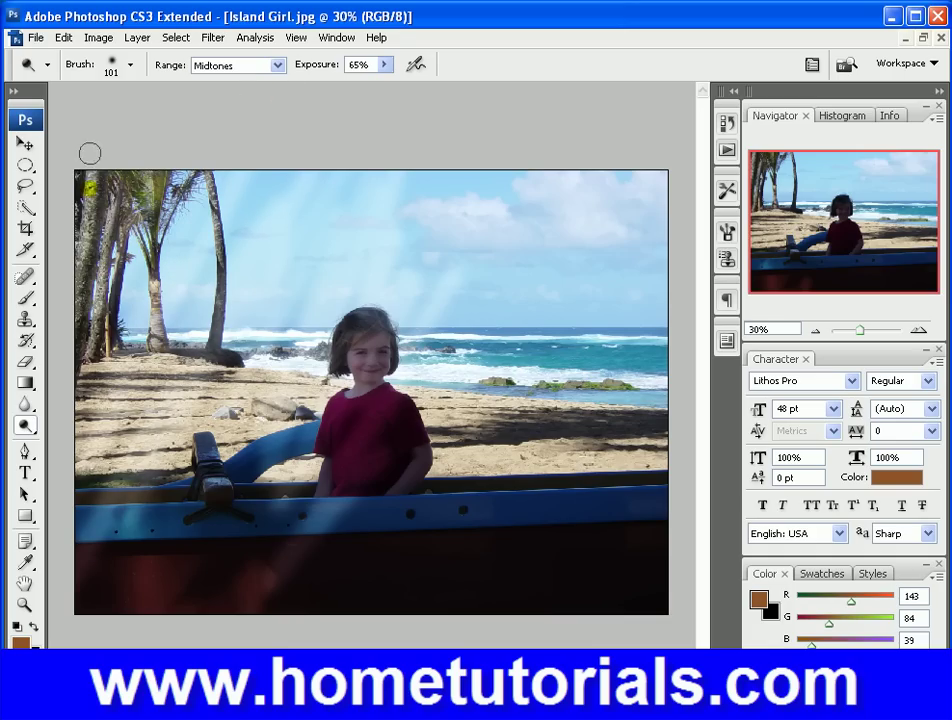
{"action": "mouse_move", "coordinate": [485, 157]}
{"action": "left_mouse_down"}
{"action": "mouse_move", "coordinate": [346, 623]}
{"action": "mouse_move", "coordinate": [500, 245]}
{"action": "mouse_move", "coordinate": [221, 527]}
{"action": "mouse_move", "coordinate": [495, 196]}
{"action": "mouse_move", "coordinate": [380, 634]}
{"action": "mouse_move", "coordinate": [393, 268]}
{"action": "left_mouse_up"}
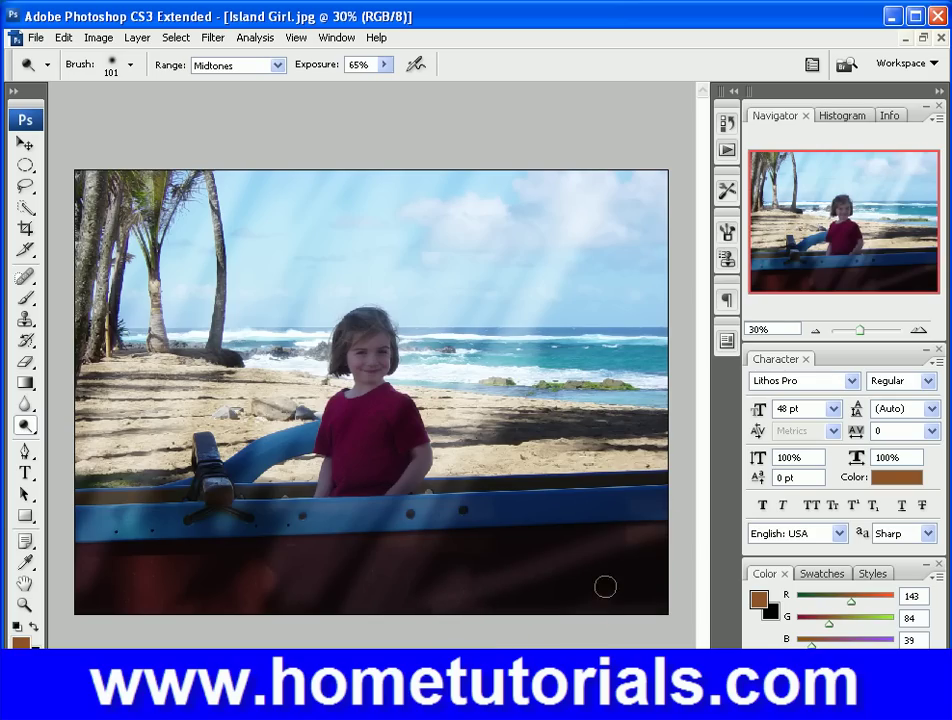
Restore the original Island Girl.jpg snapshot to discard the diagonal Dodge strokes, and collapse the history list.
{"action": "left_click", "coordinate": [731, 122]}
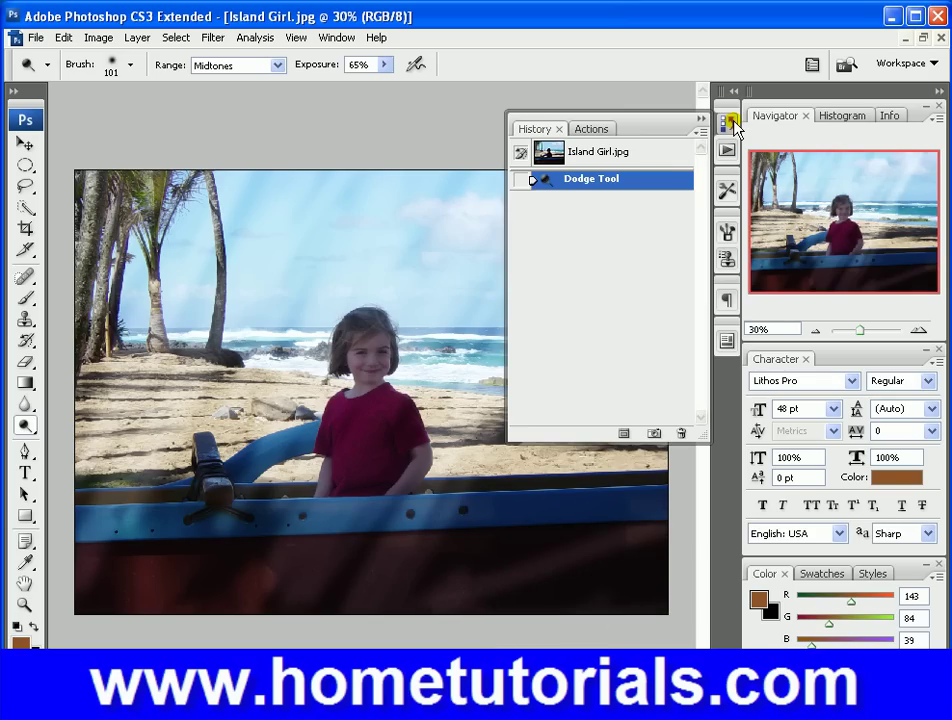
{"action": "double_click", "coordinate": [648, 157]}
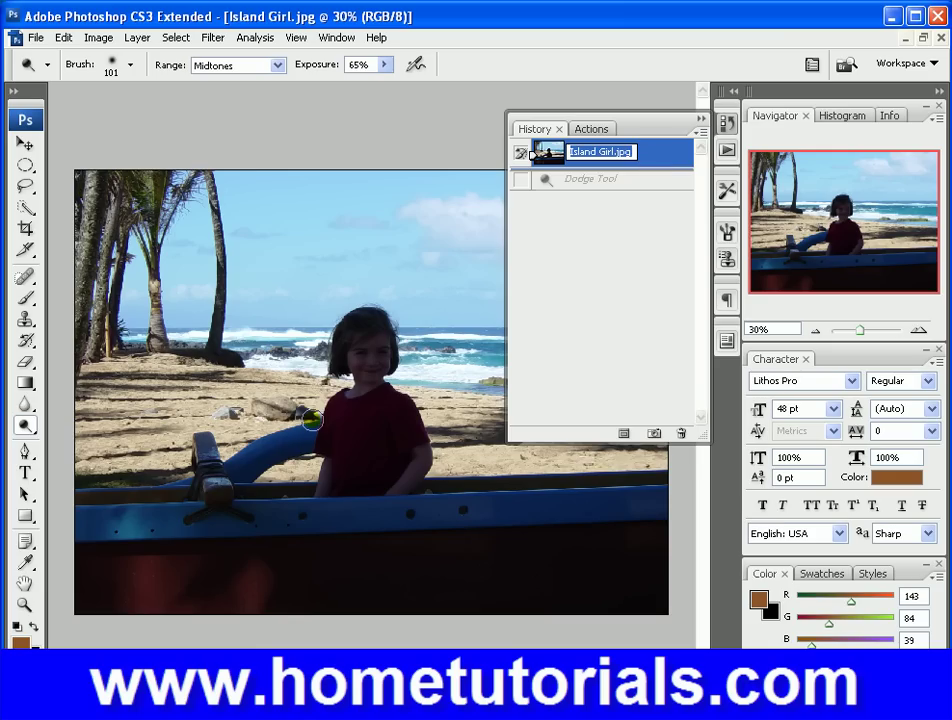
{"action": "key", "text": "Return"}
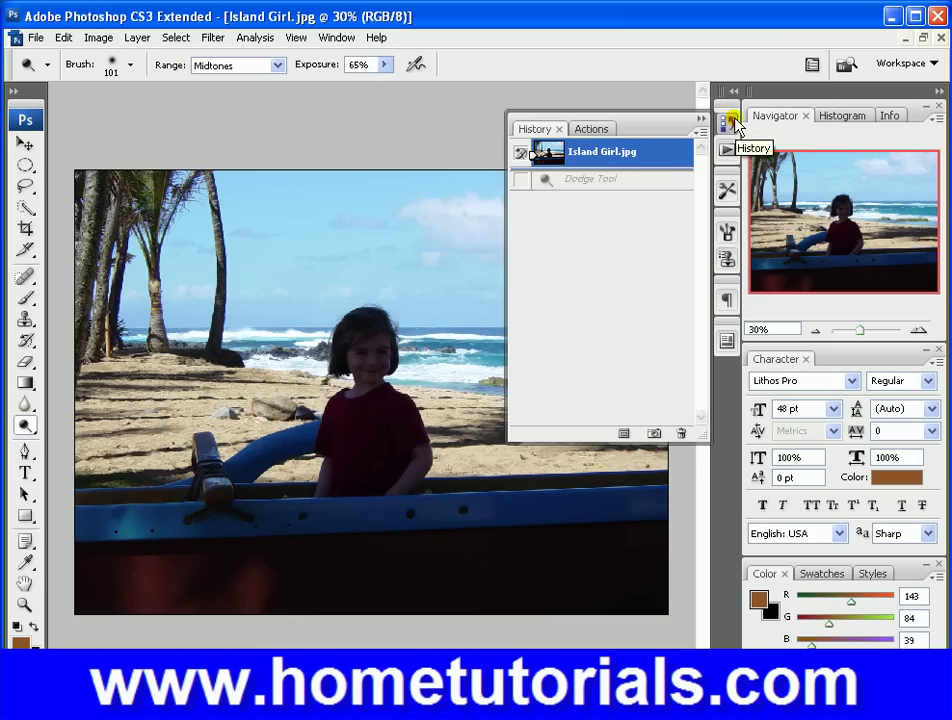
{"action": "left_click", "coordinate": [703, 120]}
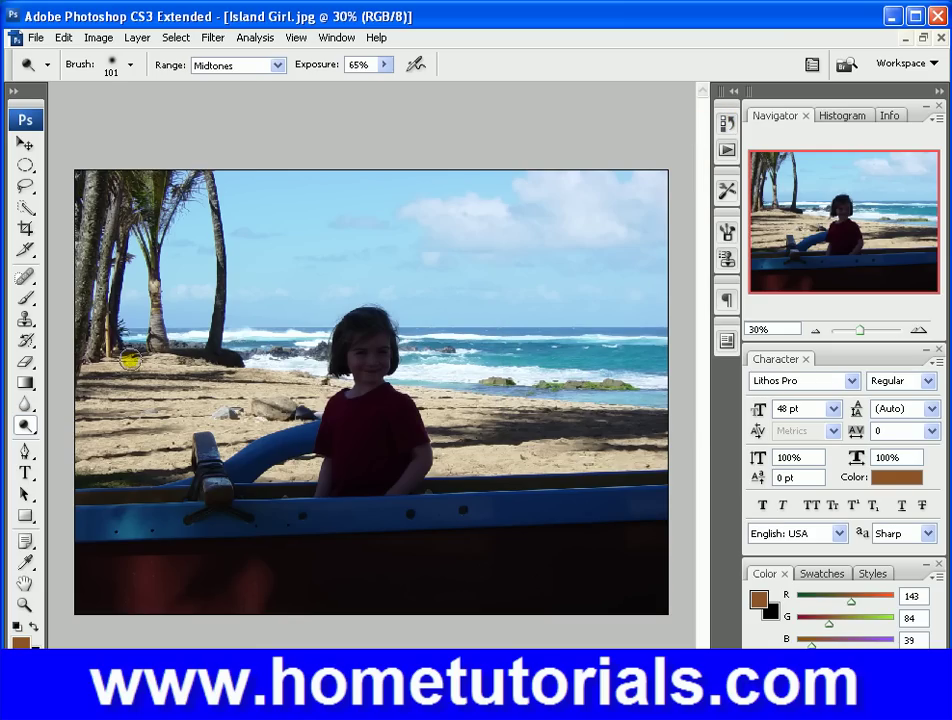
Enlarge the Dodge brush to 453 px and lighten the dark boat and the shadowed girl with broad strokes.
{"action": "left_click", "coordinate": [129, 64]}
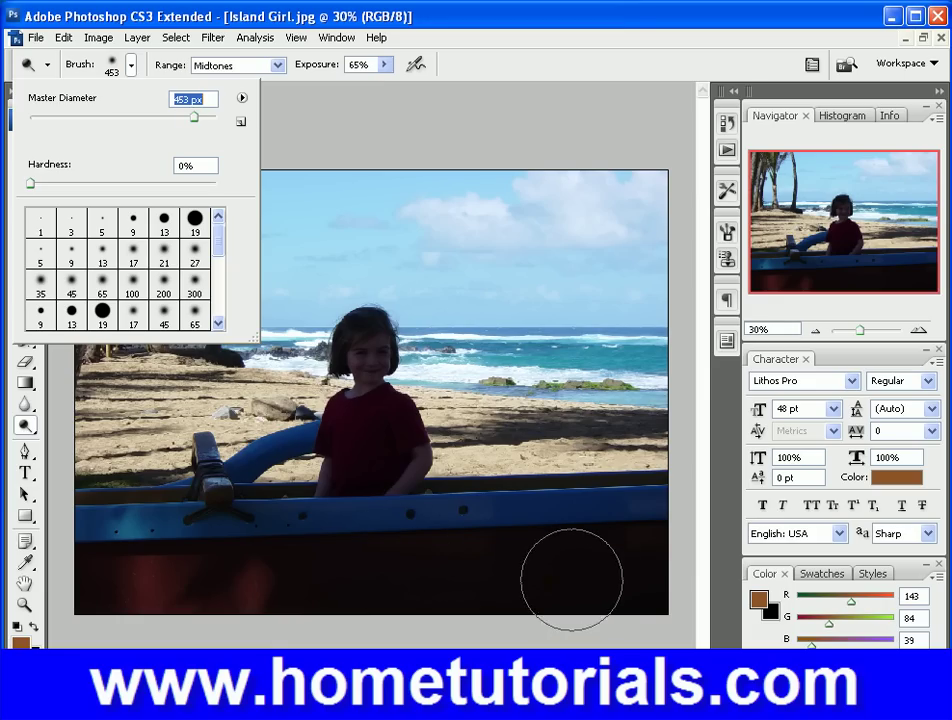
{"action": "left_click", "coordinate": [161, 62]}
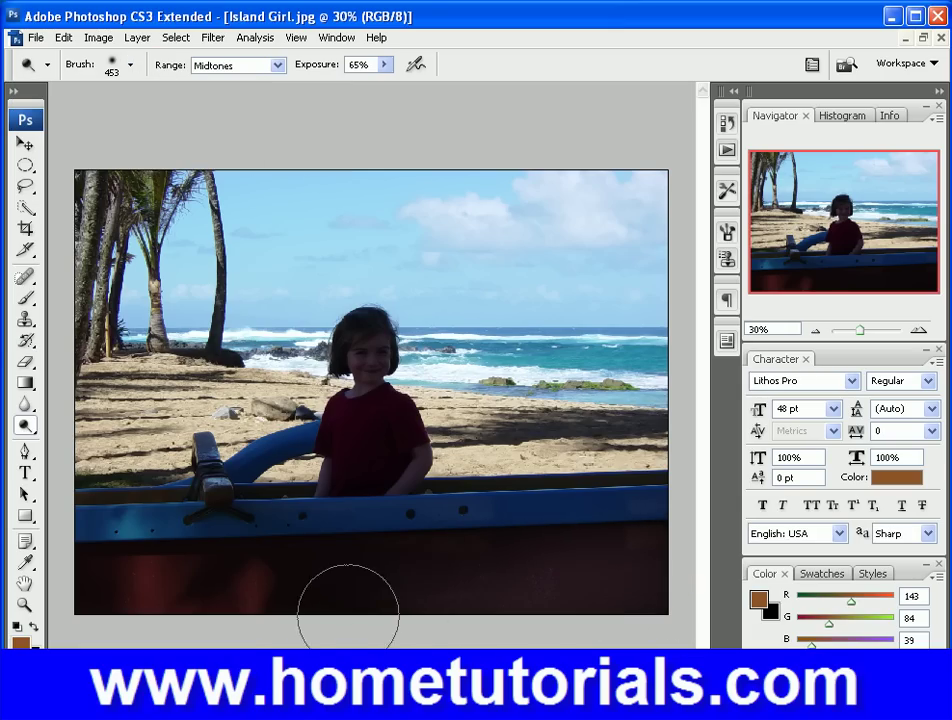
{"action": "mouse_move", "coordinate": [346, 616]}
{"action": "left_mouse_down"}
{"action": "mouse_move", "coordinate": [399, 624]}
{"action": "mouse_move", "coordinate": [215, 683]}
{"action": "mouse_move", "coordinate": [275, 653]}
{"action": "mouse_move", "coordinate": [264, 639]}
{"action": "mouse_move", "coordinate": [228, 631]}
{"action": "mouse_move", "coordinate": [266, 623]}
{"action": "mouse_move", "coordinate": [177, 623]}
{"action": "mouse_move", "coordinate": [254, 602]}
{"action": "mouse_move", "coordinate": [187, 600]}
{"action": "mouse_move", "coordinate": [243, 612]}
{"action": "mouse_move", "coordinate": [90, 614]}
{"action": "mouse_move", "coordinate": [384, 602]}
{"action": "mouse_move", "coordinate": [485, 568]}
{"action": "mouse_move", "coordinate": [585, 583]}
{"action": "mouse_move", "coordinate": [642, 555]}
{"action": "mouse_move", "coordinate": [438, 553]}
{"action": "mouse_move", "coordinate": [384, 564]}
{"action": "mouse_move", "coordinate": [264, 552]}
{"action": "mouse_move", "coordinate": [103, 557]}
{"action": "mouse_move", "coordinate": [286, 595]}
{"action": "mouse_move", "coordinate": [446, 569]}
{"action": "mouse_move", "coordinate": [639, 566]}
{"action": "mouse_move", "coordinate": [621, 548]}
{"action": "mouse_move", "coordinate": [537, 562]}
{"action": "mouse_move", "coordinate": [248, 568]}
{"action": "mouse_move", "coordinate": [401, 593]}
{"action": "mouse_move", "coordinate": [610, 588]}
{"action": "mouse_move", "coordinate": [349, 605]}
{"action": "mouse_move", "coordinate": [64, 598]}
{"action": "mouse_move", "coordinate": [588, 605]}
{"action": "mouse_move", "coordinate": [541, 600]}
{"action": "mouse_move", "coordinate": [598, 597]}
{"action": "mouse_move", "coordinate": [493, 601]}
{"action": "mouse_move", "coordinate": [623, 544]}
{"action": "mouse_move", "coordinate": [627, 533]}
{"action": "mouse_move", "coordinate": [349, 552]}
{"action": "mouse_move", "coordinate": [584, 563]}
{"action": "mouse_move", "coordinate": [202, 573]}
{"action": "mouse_move", "coordinate": [304, 540]}
{"action": "mouse_move", "coordinate": [155, 535]}
{"action": "mouse_move", "coordinate": [60, 553]}
{"action": "mouse_move", "coordinate": [293, 588]}
{"action": "mouse_move", "coordinate": [253, 593]}
{"action": "mouse_move", "coordinate": [570, 589]}
{"action": "mouse_move", "coordinate": [701, 538]}
{"action": "mouse_move", "coordinate": [676, 596]}
{"action": "mouse_move", "coordinate": [548, 608]}
{"action": "mouse_move", "coordinate": [440, 570]}
{"action": "mouse_move", "coordinate": [370, 446]}
{"action": "mouse_move", "coordinate": [372, 332]}
{"action": "mouse_move", "coordinate": [370, 440]}
{"action": "mouse_move", "coordinate": [346, 334]}
{"action": "mouse_move", "coordinate": [378, 429]}
{"action": "mouse_move", "coordinate": [361, 431]}
{"action": "mouse_move", "coordinate": [393, 447]}
{"action": "mouse_move", "coordinate": [365, 431]}
{"action": "mouse_move", "coordinate": [387, 434]}
{"action": "mouse_move", "coordinate": [393, 457]}
{"action": "mouse_move", "coordinate": [408, 362]}
{"action": "mouse_move", "coordinate": [361, 329]}
{"action": "mouse_move", "coordinate": [389, 497]}
{"action": "mouse_move", "coordinate": [368, 506]}
{"action": "mouse_move", "coordinate": [368, 367]}
{"action": "mouse_move", "coordinate": [406, 317]}
{"action": "mouse_move", "coordinate": [287, 495]}
{"action": "mouse_move", "coordinate": [293, 516]}
{"action": "mouse_move", "coordinate": [203, 484]}
{"action": "mouse_move", "coordinate": [376, 531]}
{"action": "mouse_move", "coordinate": [361, 340]}
{"action": "mouse_move", "coordinate": [480, 573]}
{"action": "mouse_move", "coordinate": [503, 525]}
{"action": "mouse_move", "coordinate": [595, 525]}
{"action": "mouse_move", "coordinate": [673, 492]}
{"action": "mouse_move", "coordinate": [463, 538]}
{"action": "mouse_move", "coordinate": [366, 466]}
{"action": "left_mouse_up"}
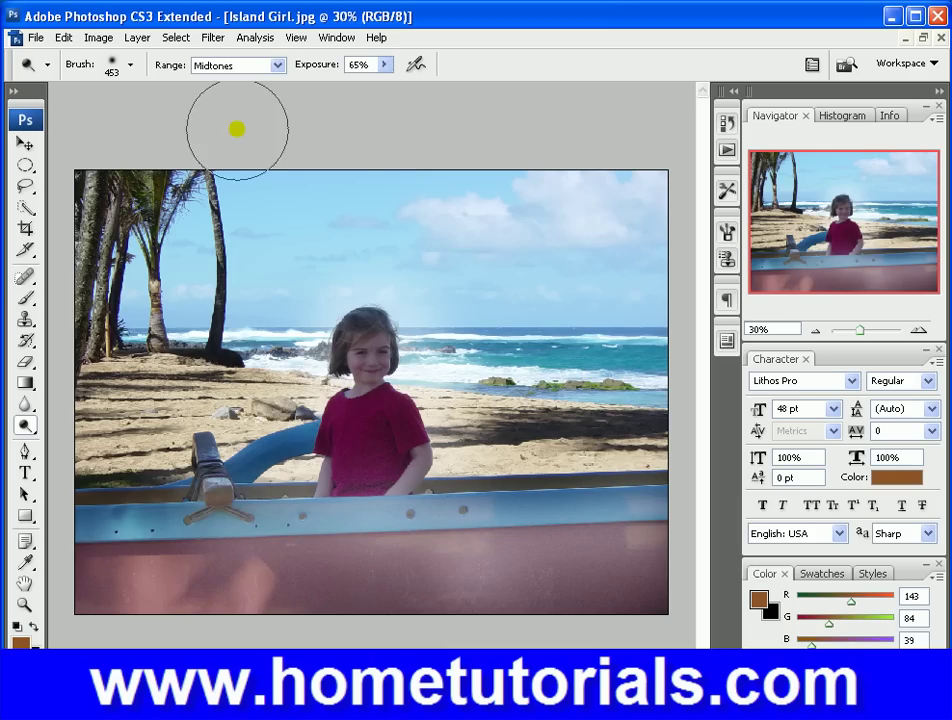
Open the tonal range choices for the Dodge tool.
{"action": "left_click", "coordinate": [277, 66]}
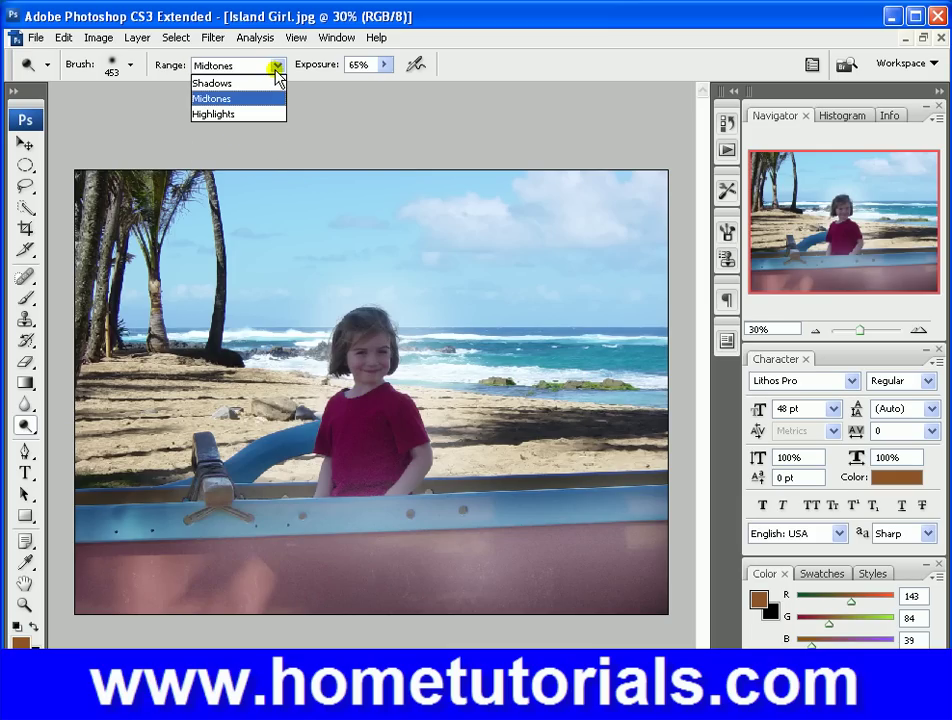